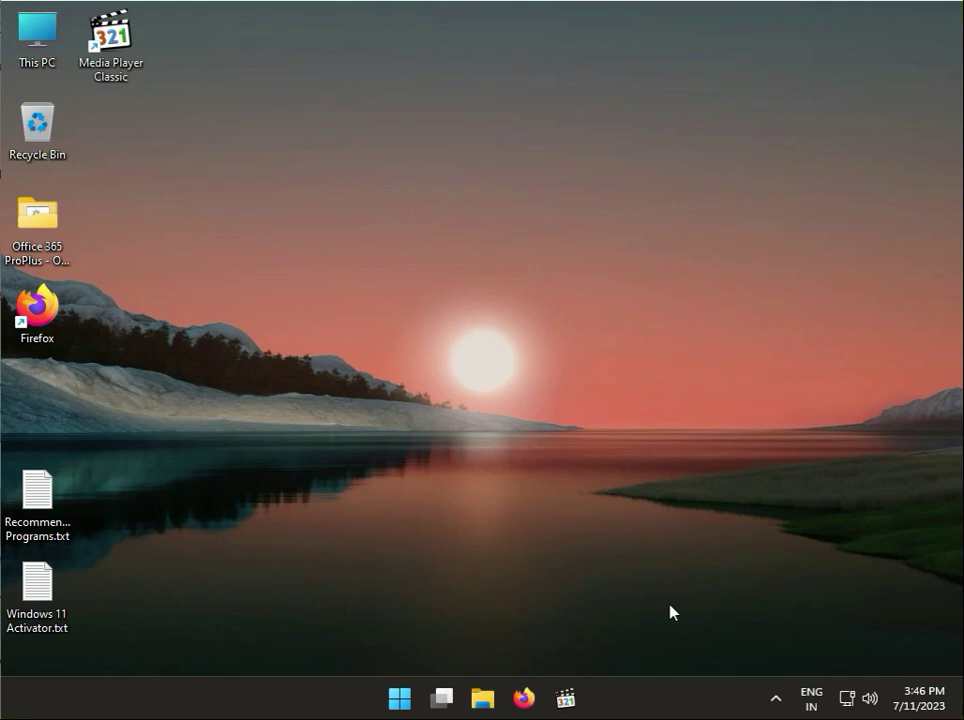
- Run the Windows Store Apps troubleshooter from the other troubleshooters in the system settings, then minimize Settings
left_click(399, 700)
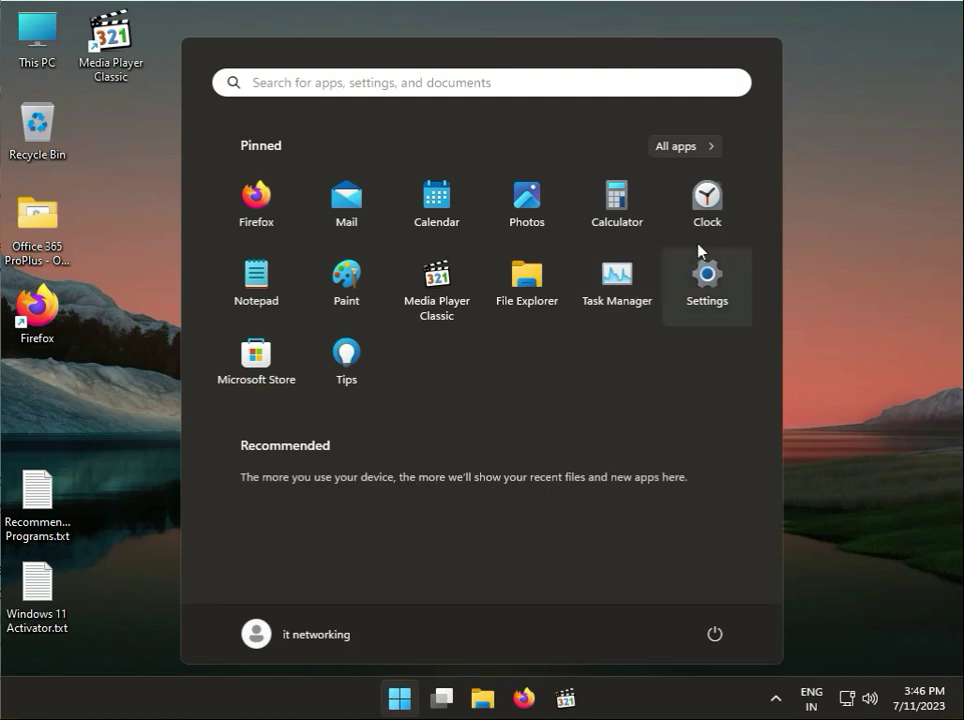
left_click(707, 278)
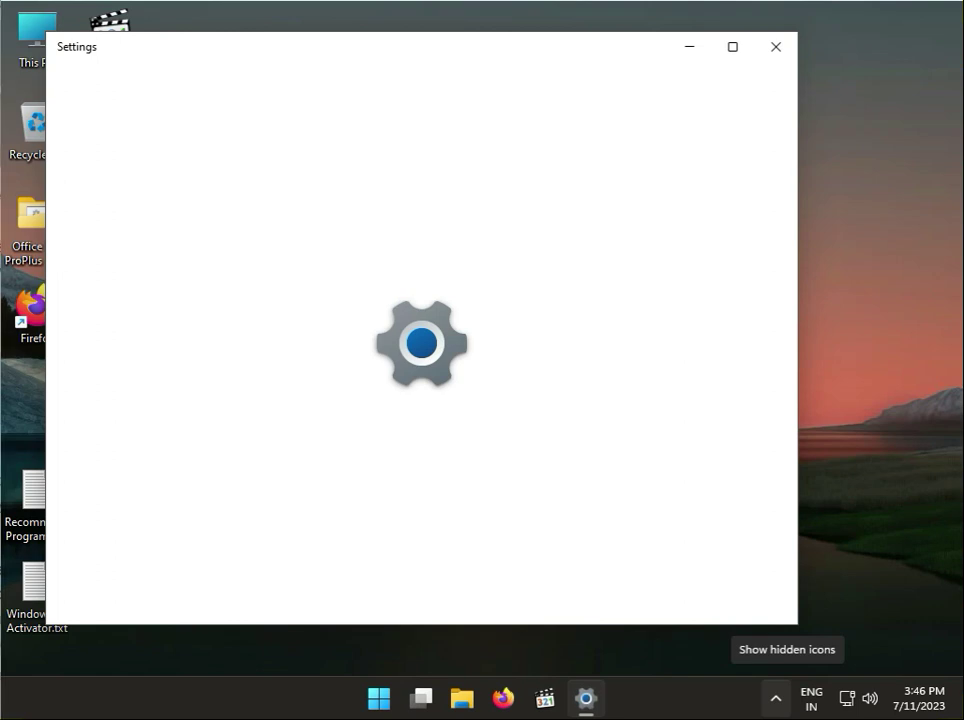
scroll(626, 518, "down", 5)
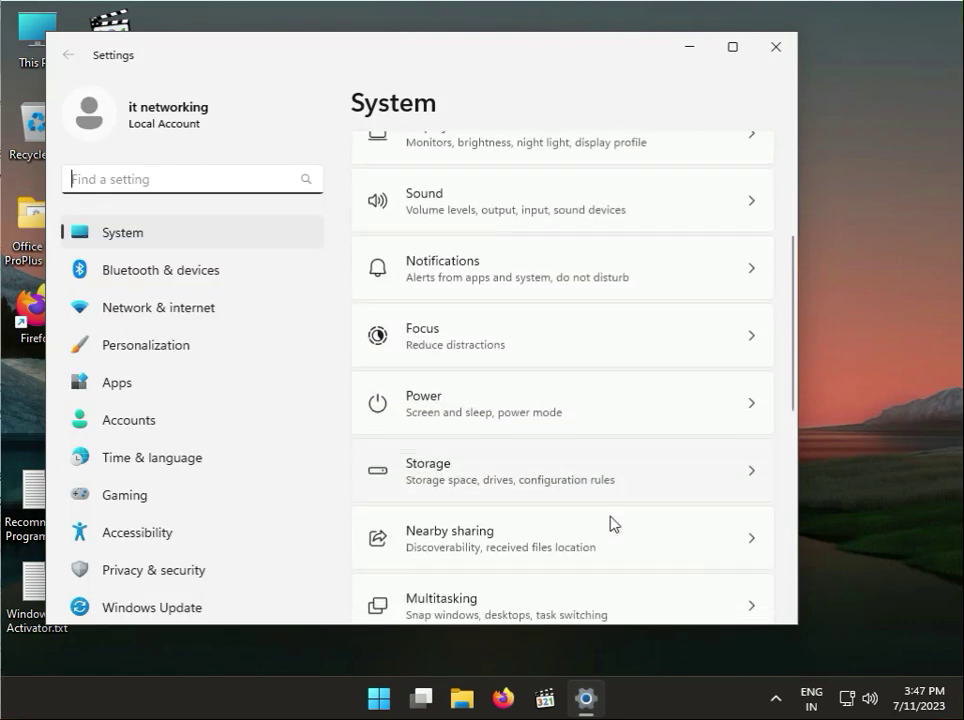
left_click(540, 552)
left_click(506, 389)
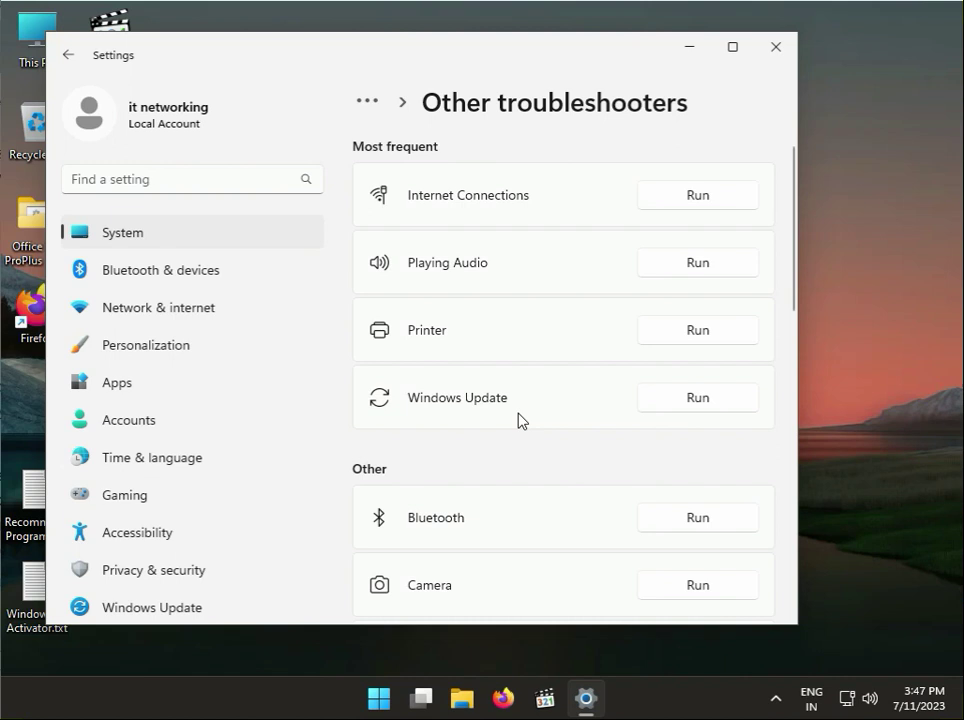
scroll(518, 420, "down", 8)
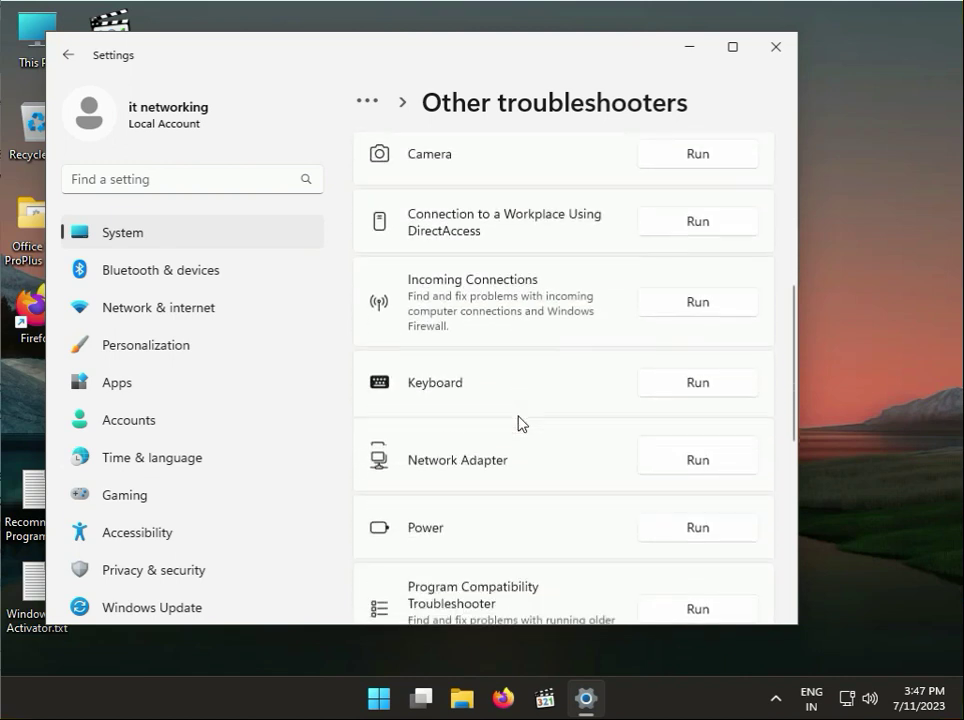
scroll(517, 427, "down", 5)
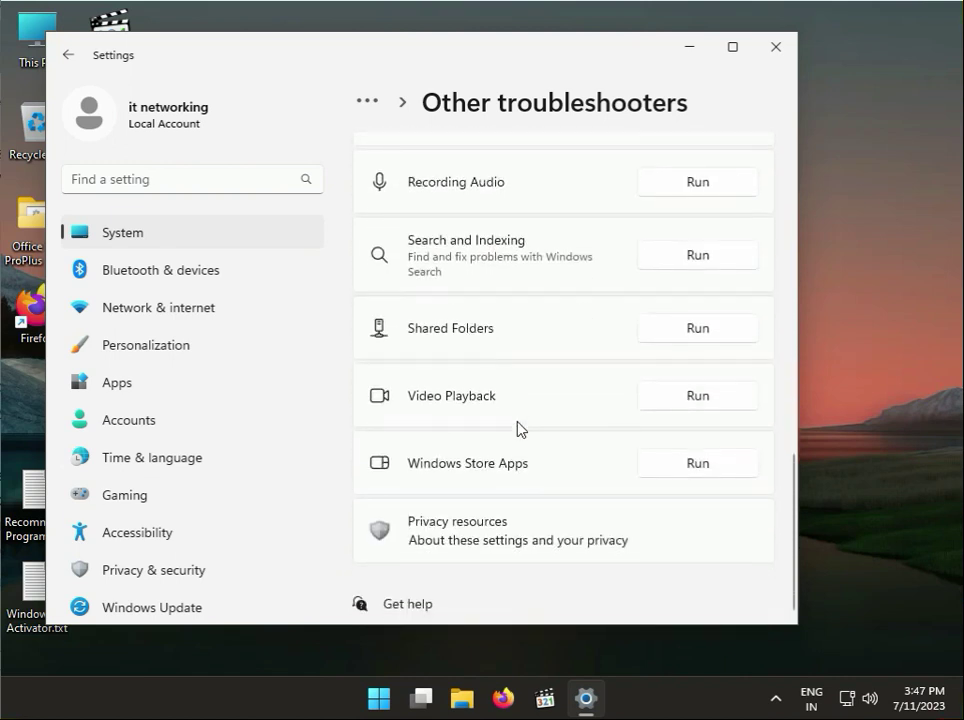
left_click(705, 468)
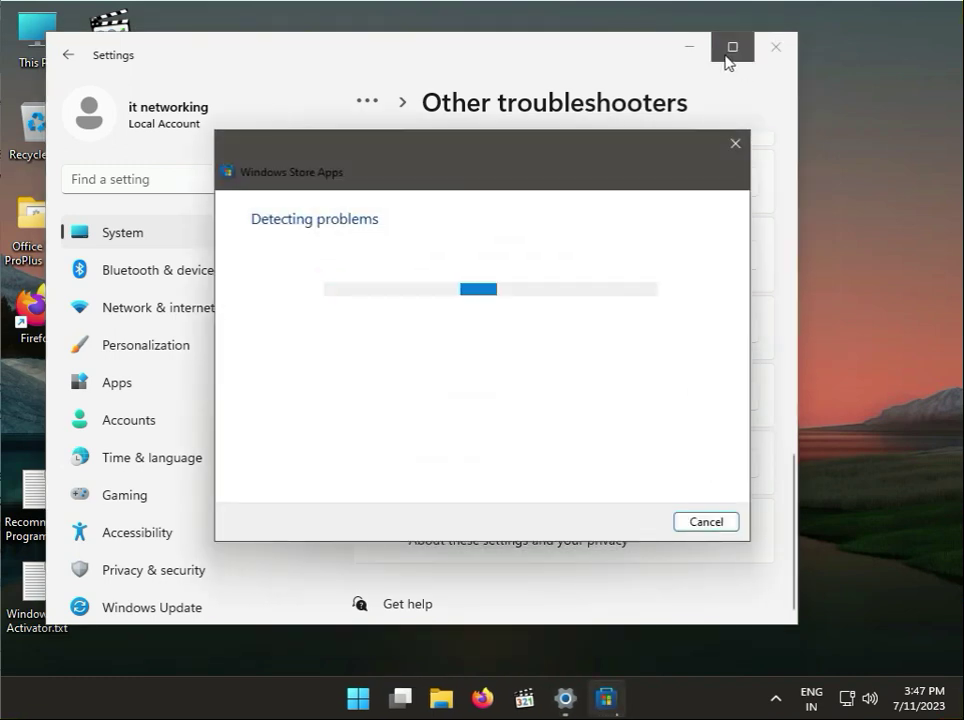
left_click(693, 52)
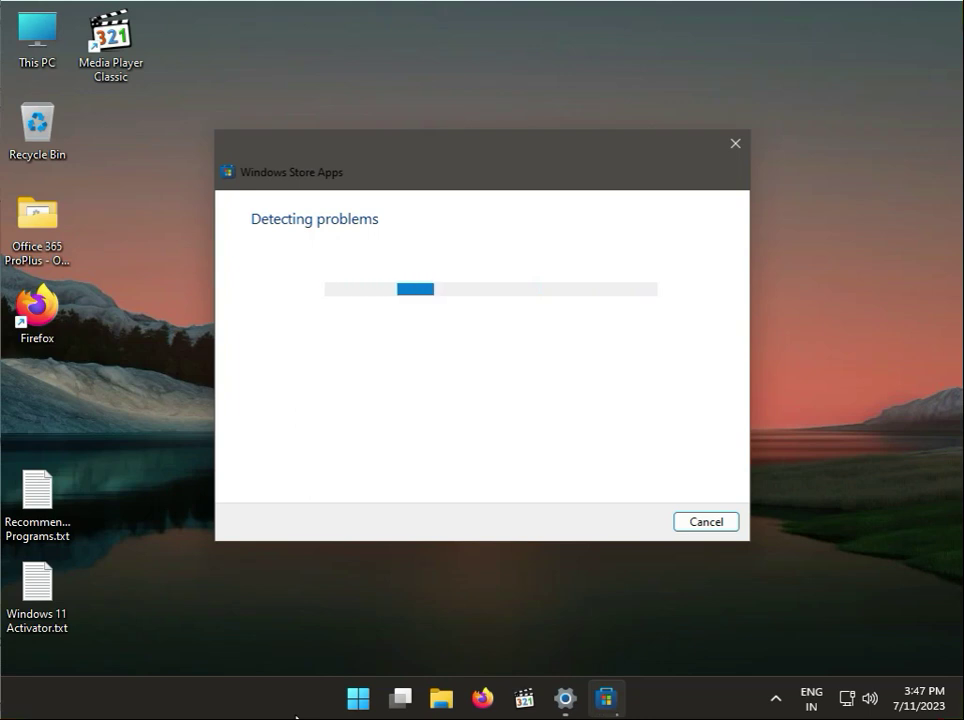
- Reopen Settings on the Windows Update page and highlight the KB890830 identifier of the Malicious Software Removal Tool update
left_click(359, 702)
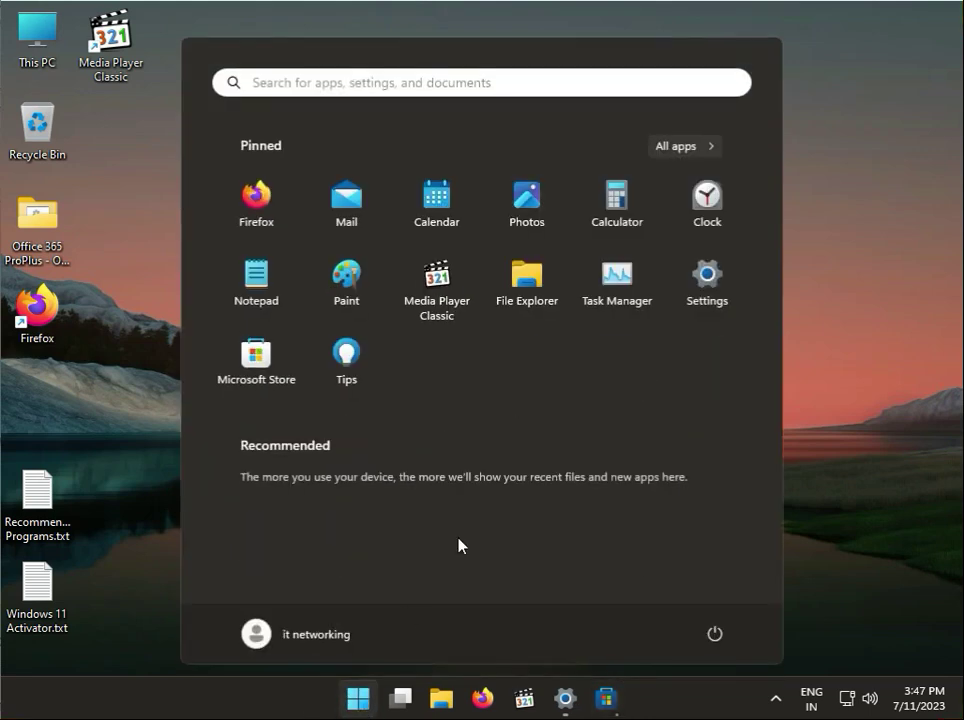
left_click(706, 295)
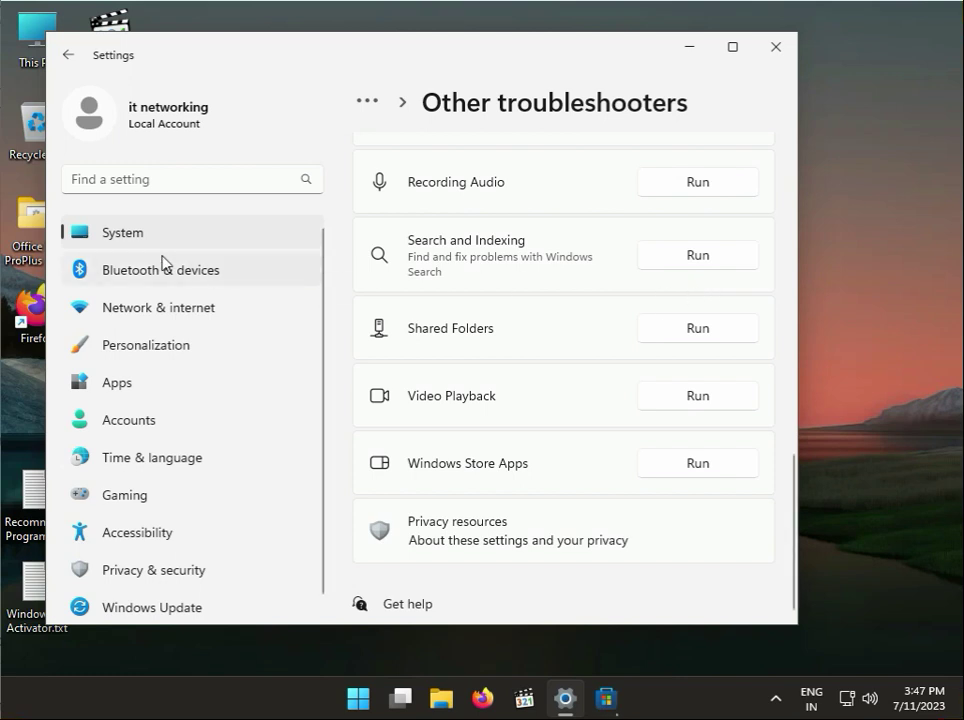
scroll(178, 590, "down", 1)
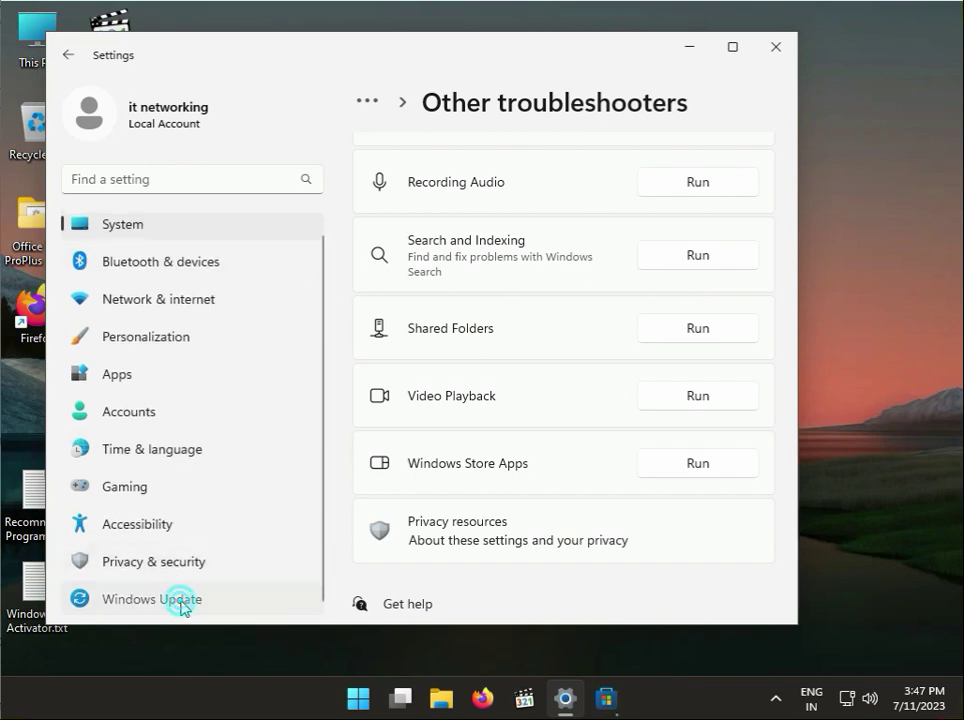
left_click(184, 606)
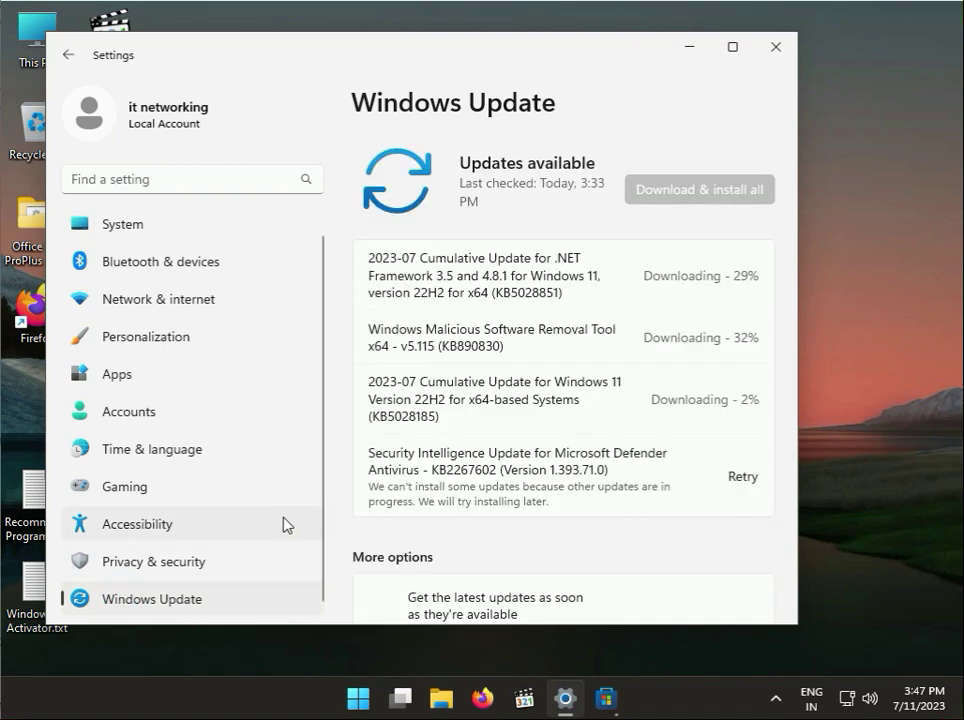
left_click_drag(438, 346, 511, 347)
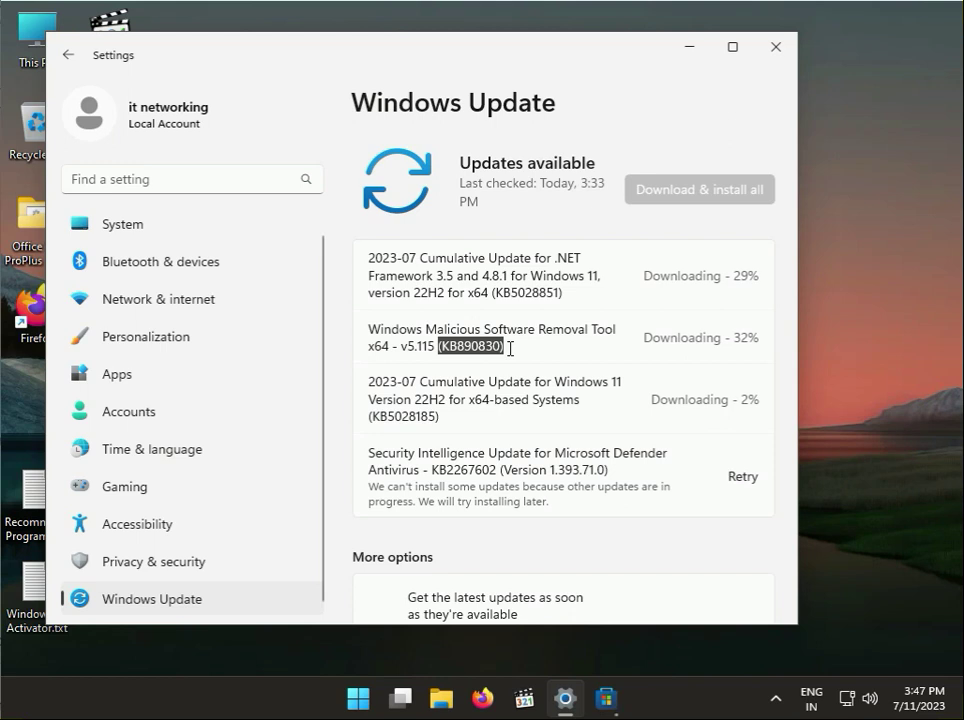
left_click(511, 348)
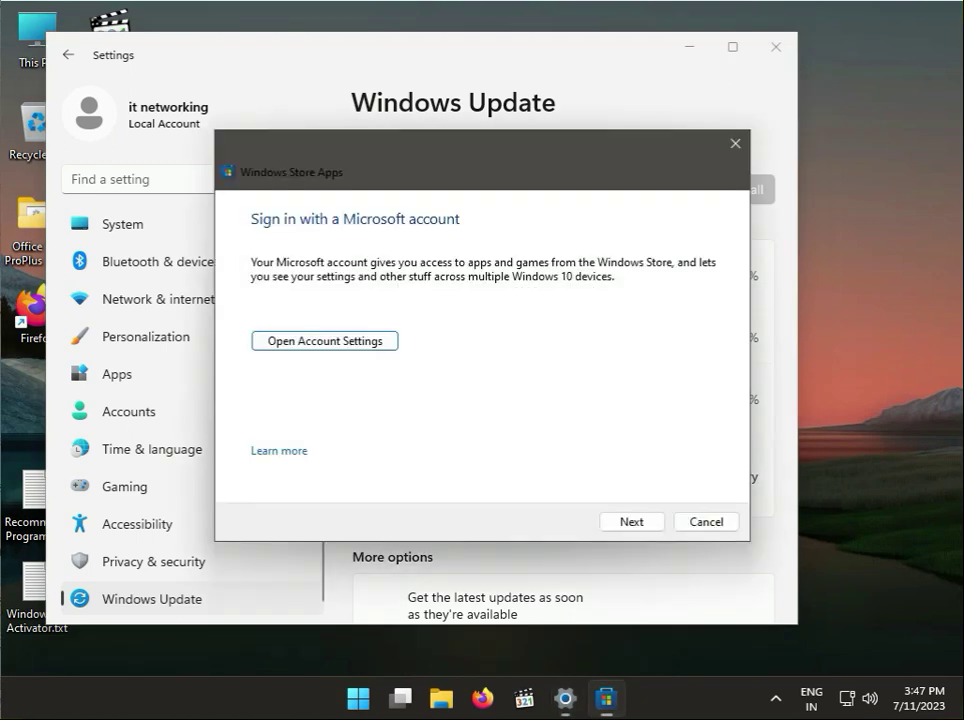
- Skip the troubleshooter's Microsoft account sign-in, cancel the remaining detection and close Settings
left_click(657, 523)
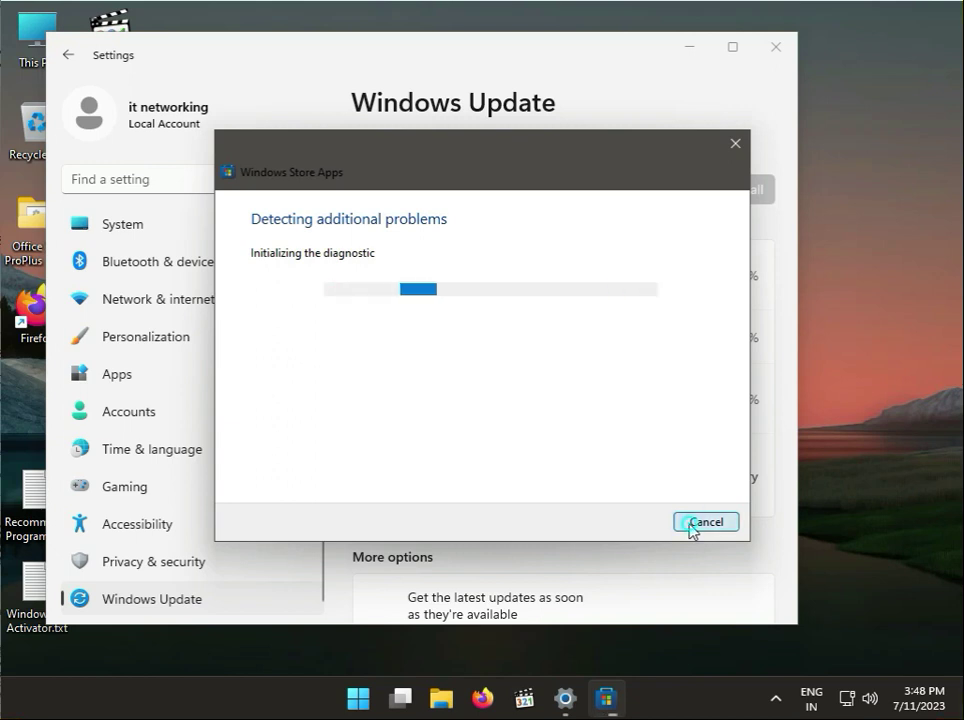
left_click(697, 524)
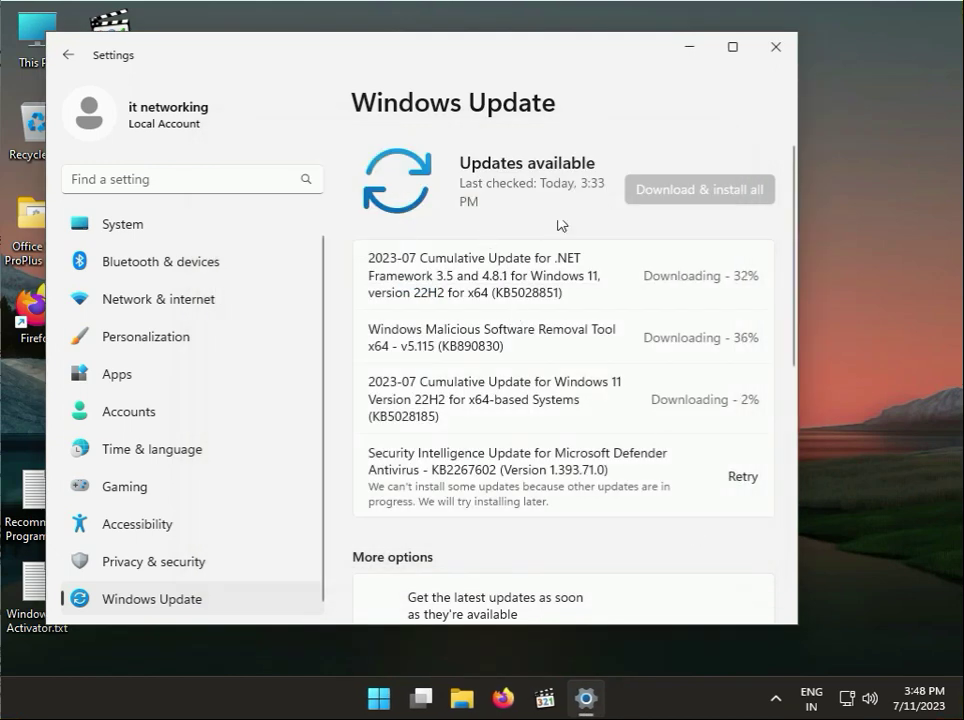
left_click(773, 46)
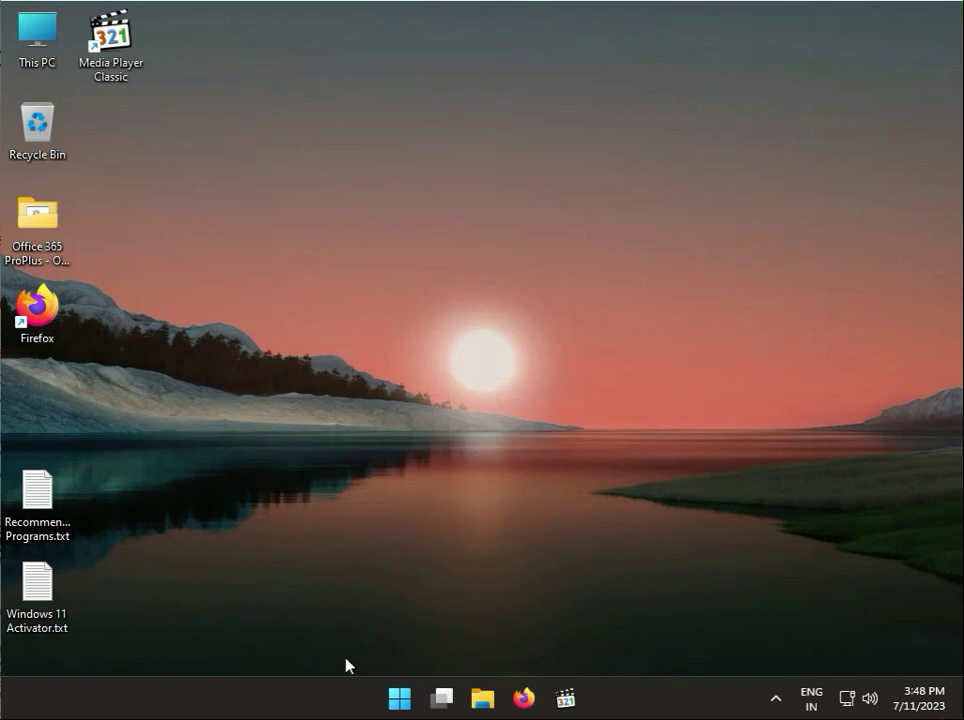
- Examine the properties of Local Disk (C:), including its storage details, security permissions and drive tools, then close them
double_click(45, 42)
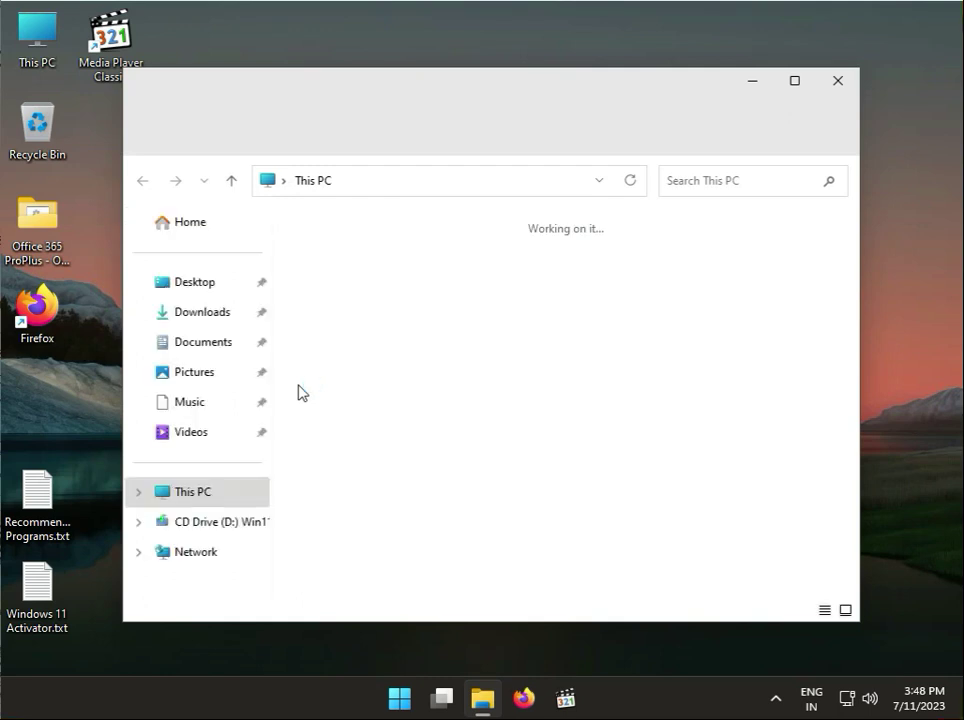
right_click(422, 264)
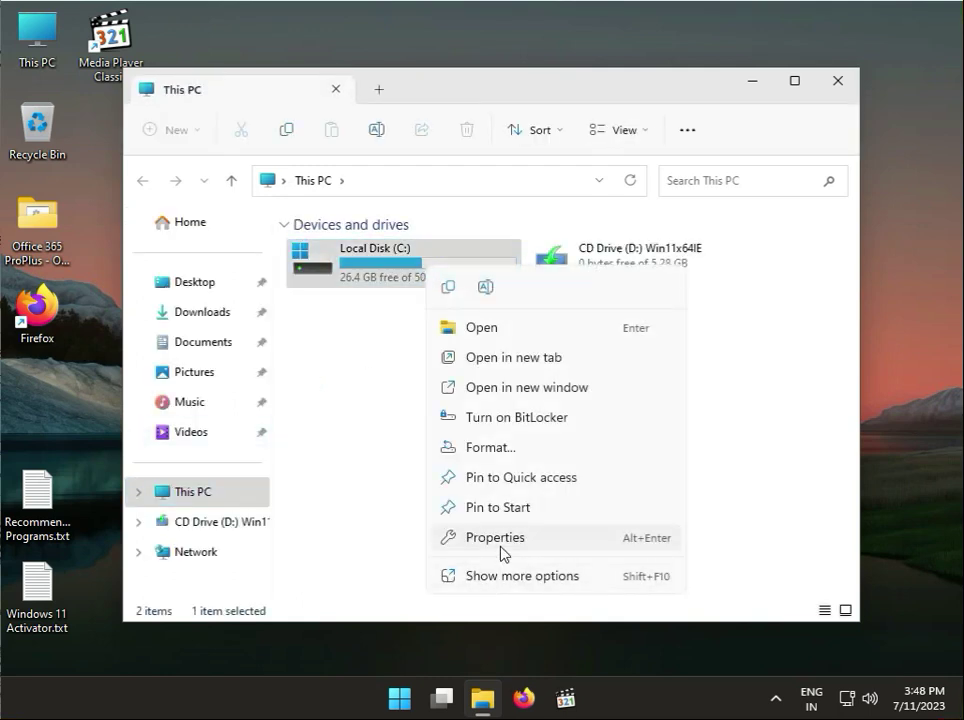
left_click(501, 548)
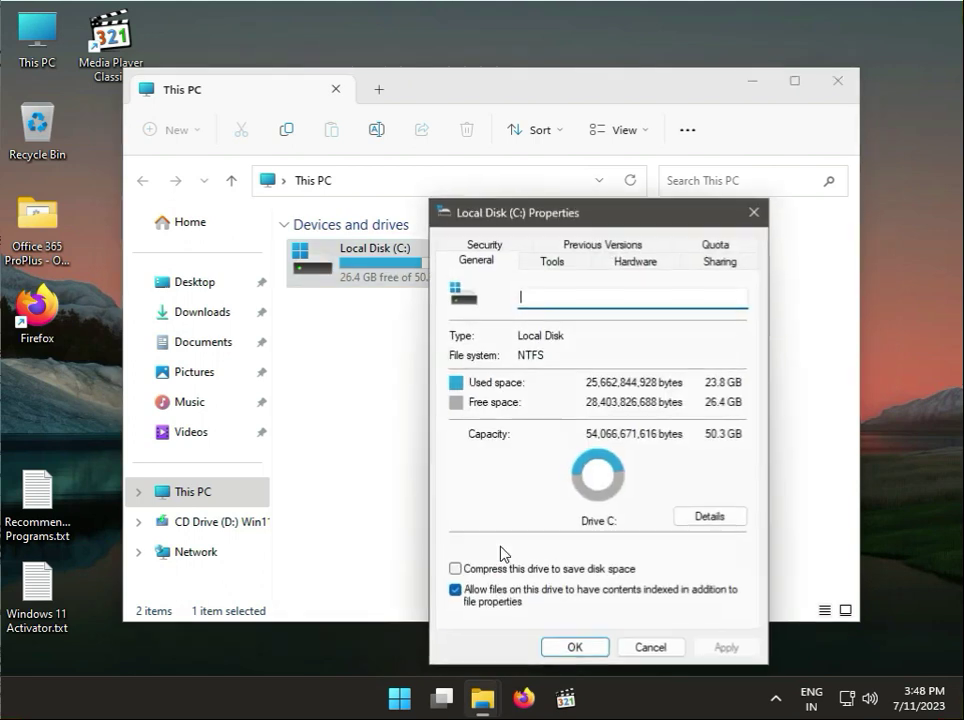
left_click(692, 519)
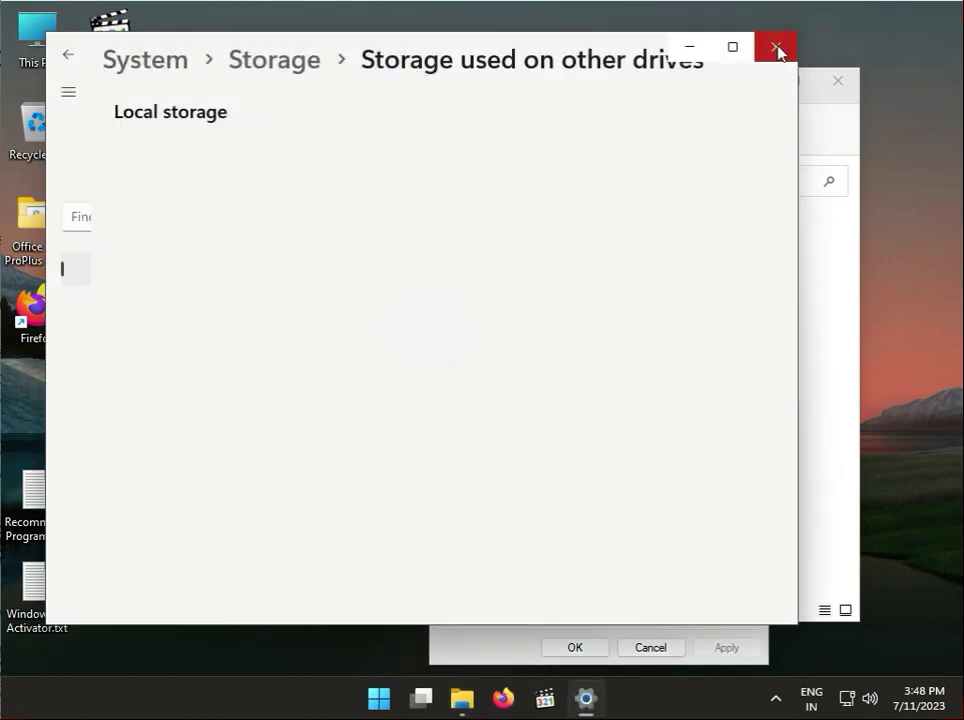
left_click(779, 49)
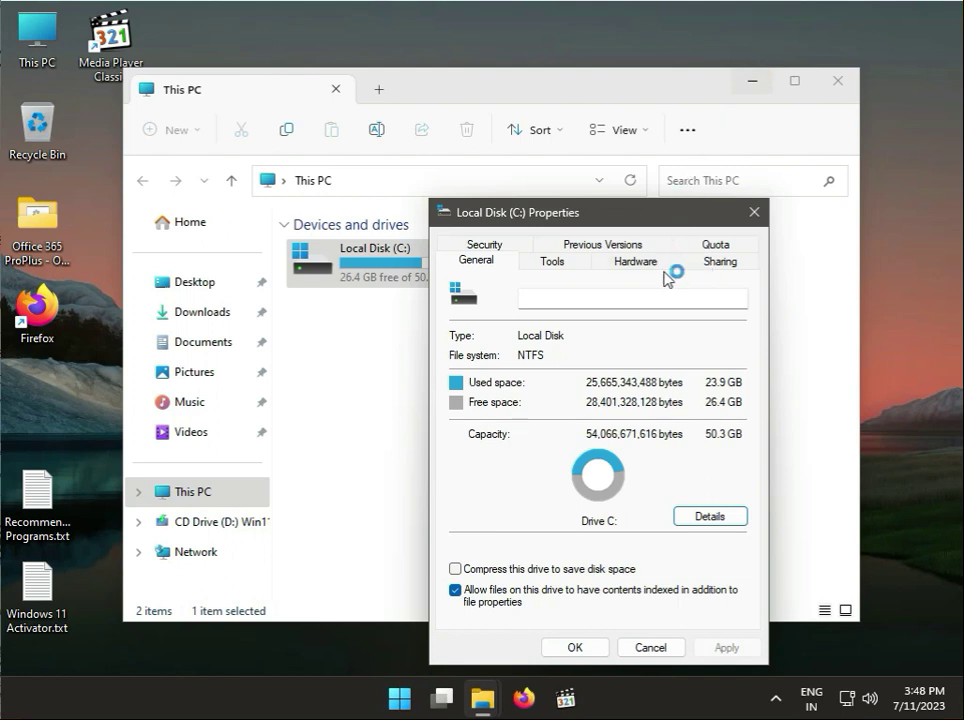
left_click(484, 246)
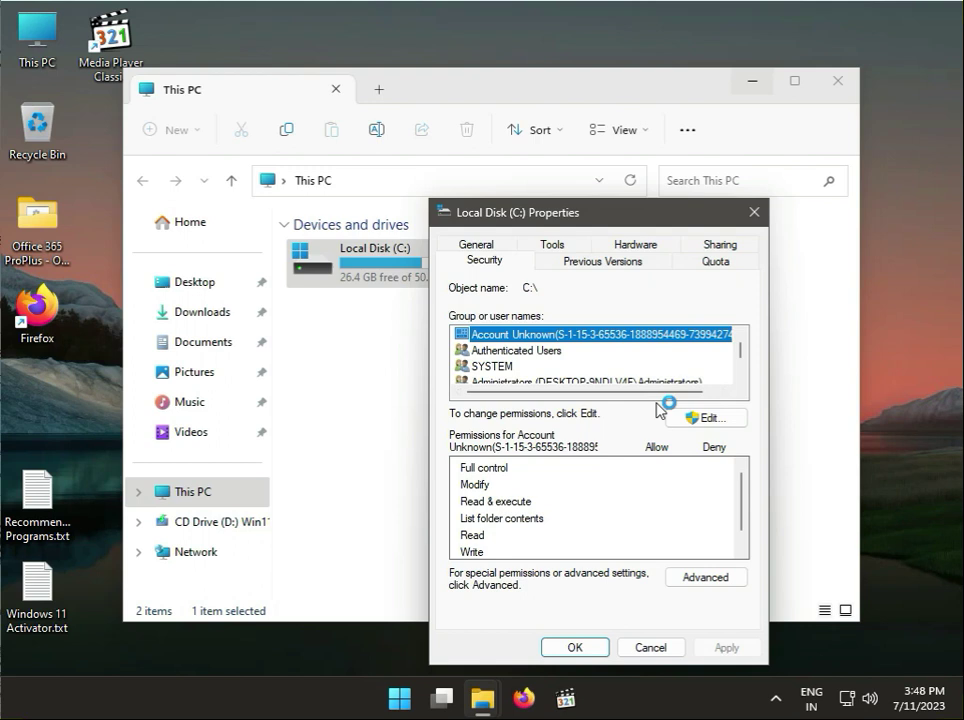
left_click(560, 249)
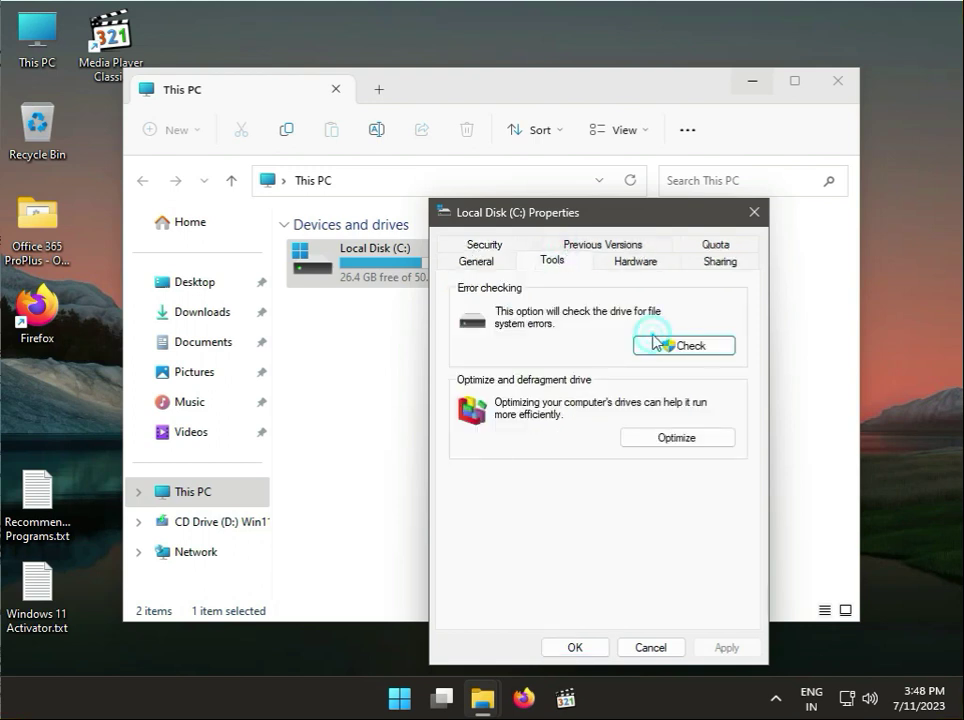
left_click(752, 213)
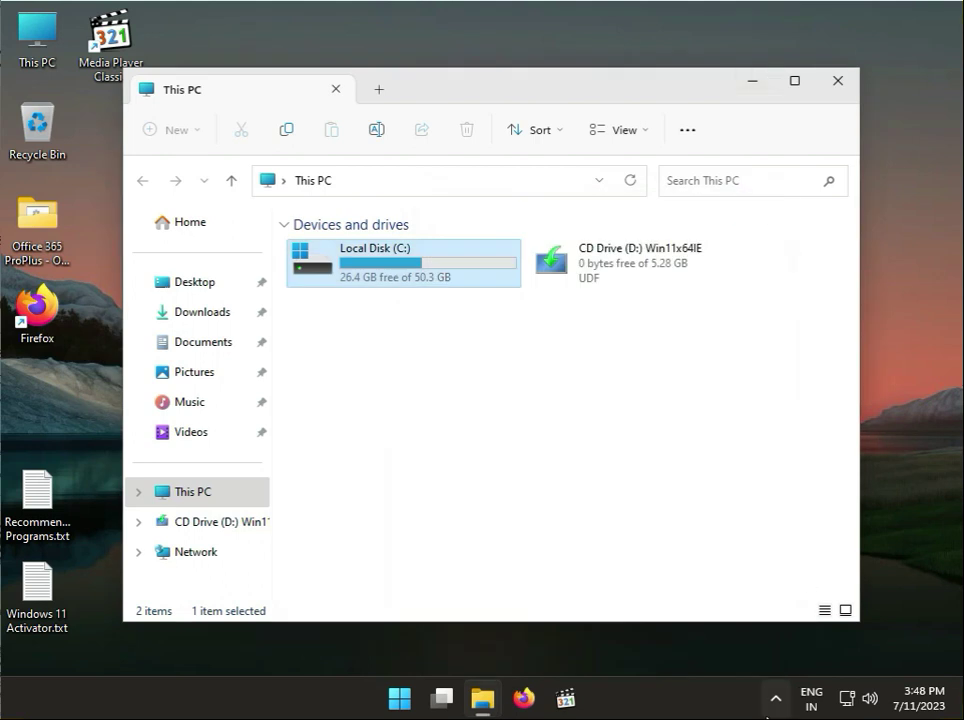
- Reopen the properties of Local Disk (C:) and launch Disk Cleanup by searching for "disk"
key("alt+Return")
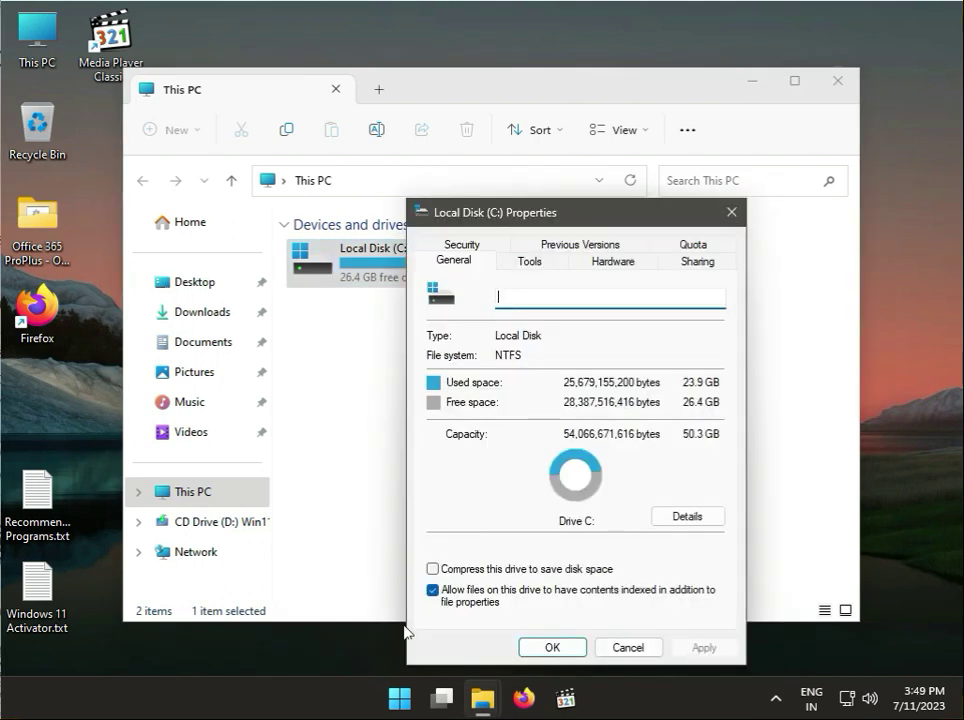
left_click(408, 705)
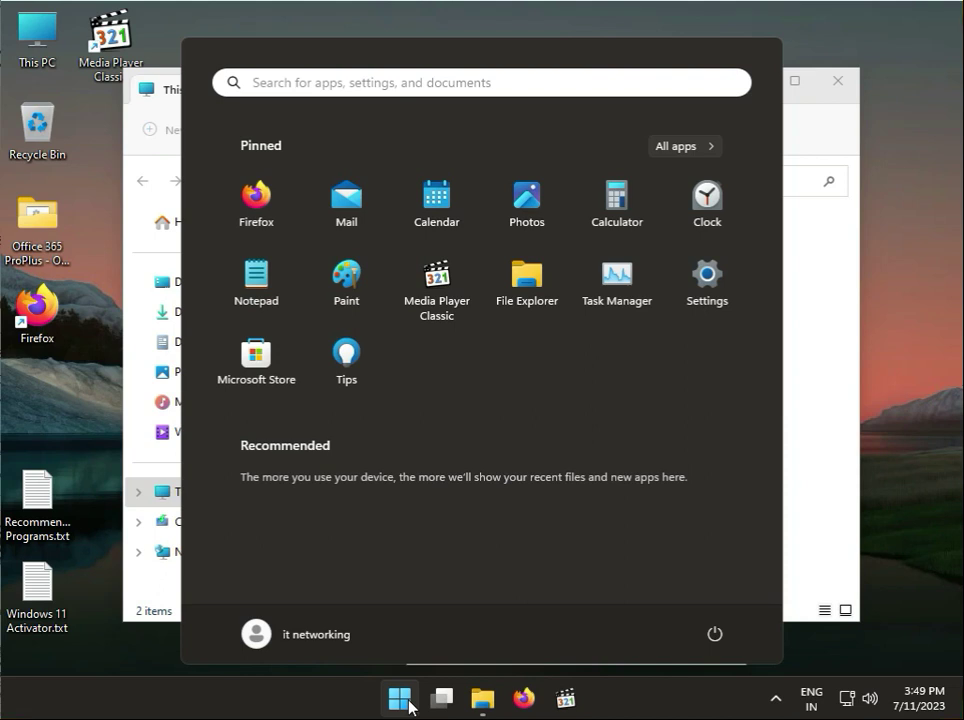
type("si")
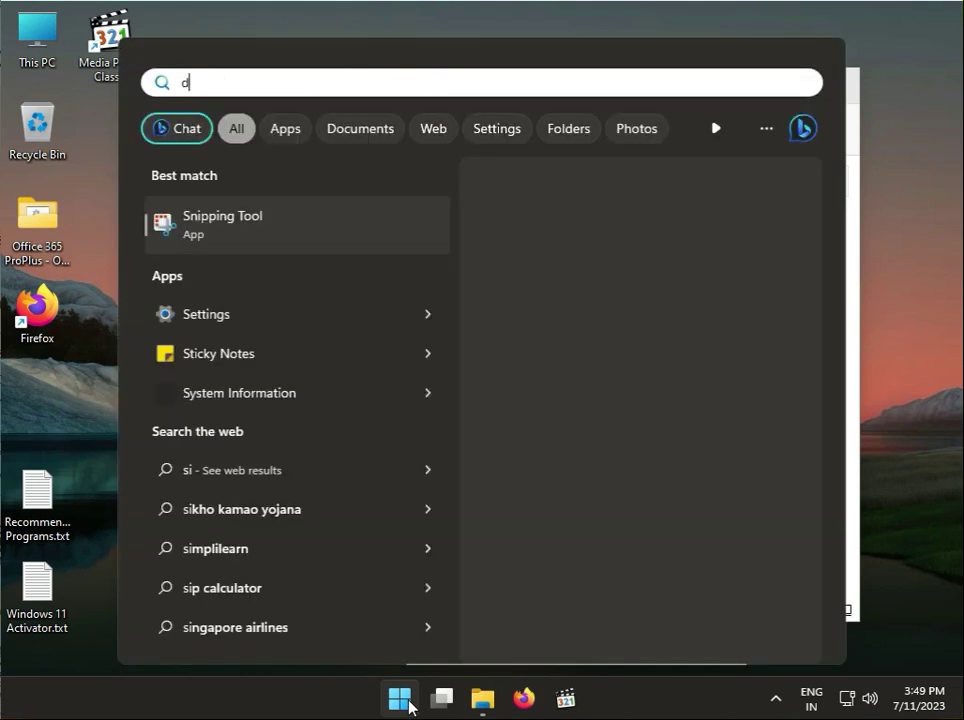
key("BackSpace")
type("disk")
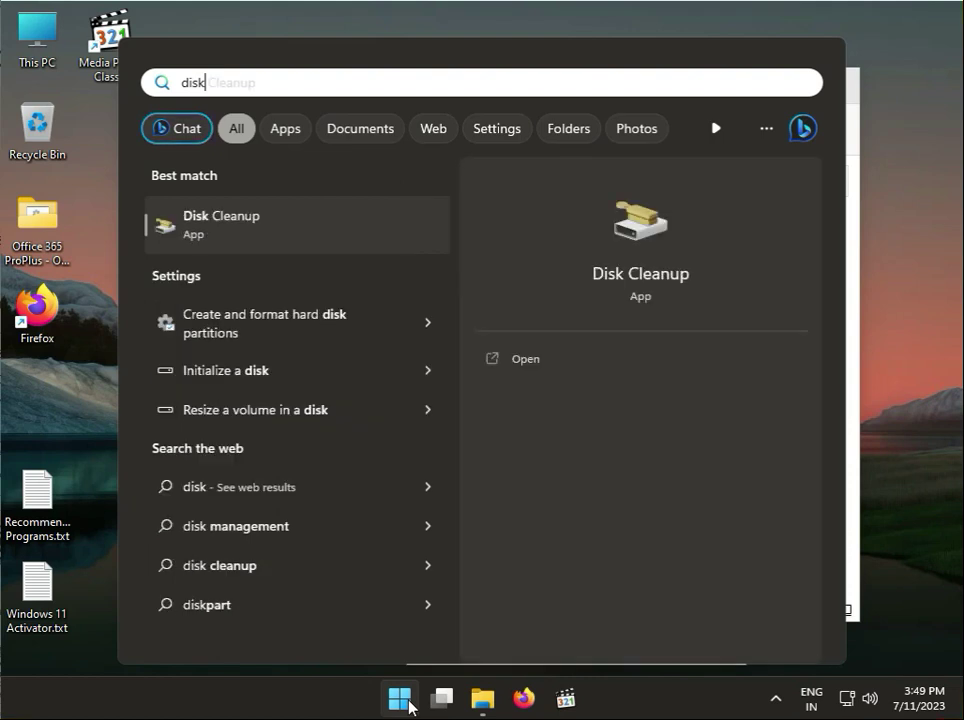
left_click(283, 235)
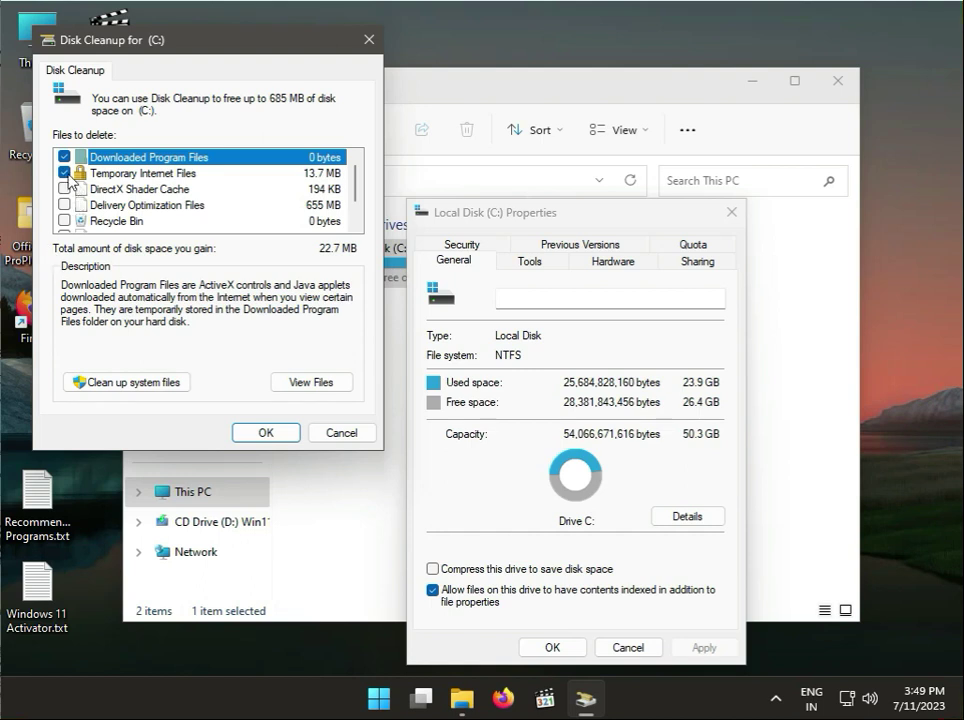
- Exclude Downloaded Program Files from the C: cleanup, keep Temporary Internet Files selected, and start the system files cleanup
left_click(64, 157)
left_click(64, 173)
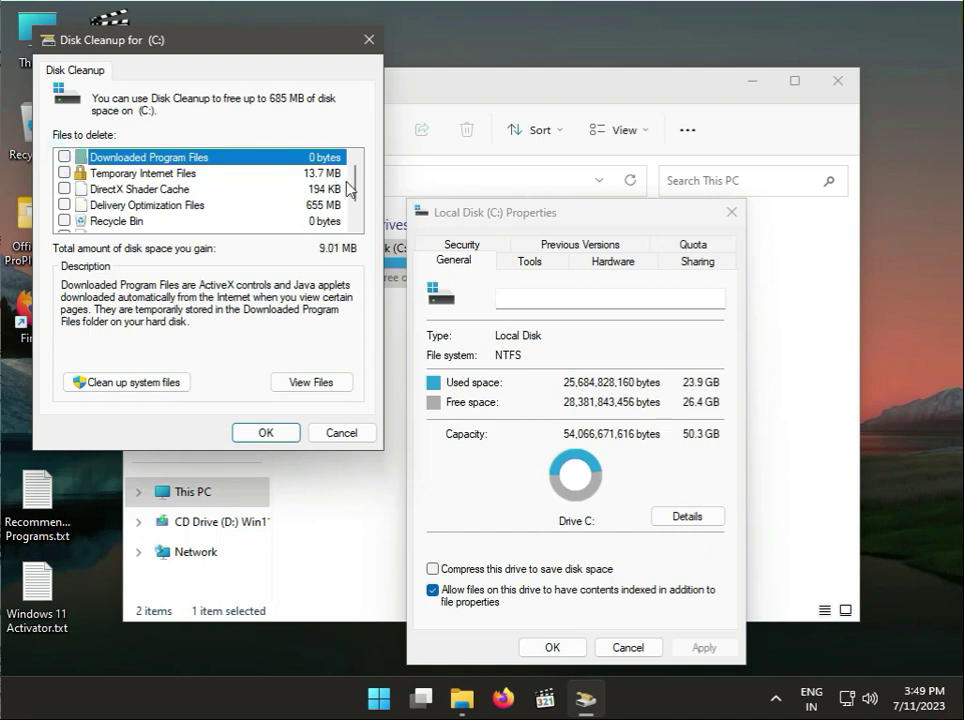
left_click_drag(361, 189, 358, 228)
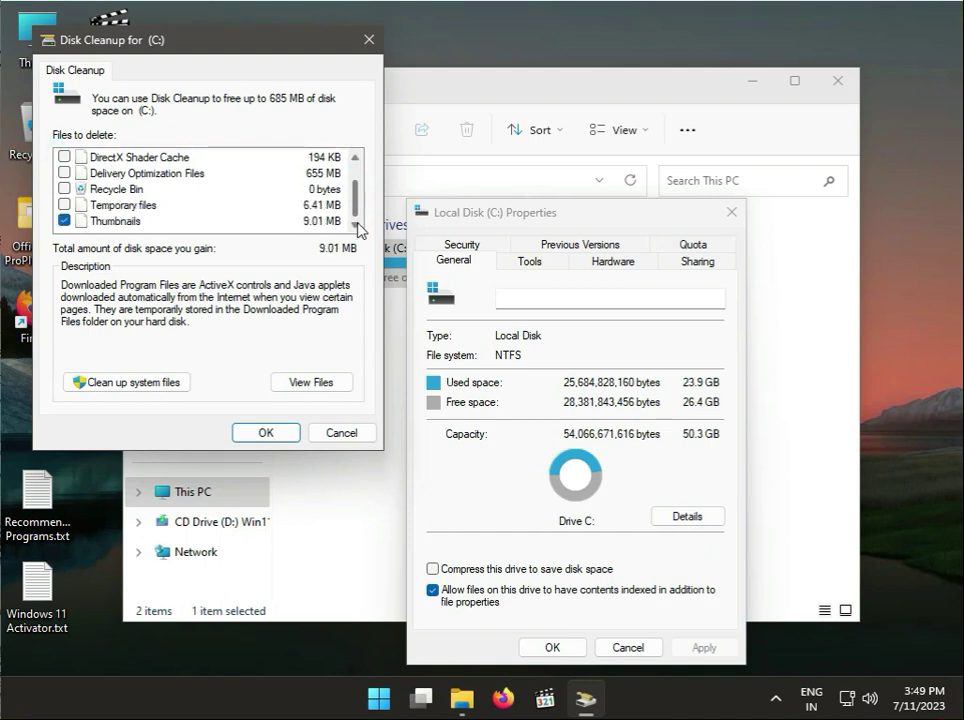
scroll(358, 217, "up", 1)
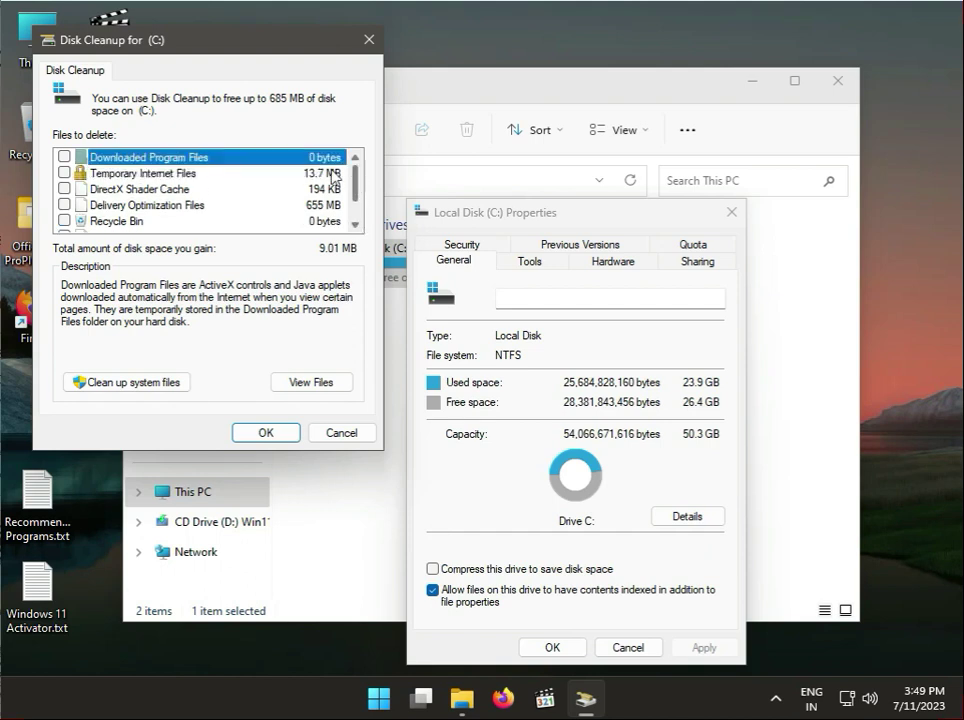
left_click(64, 173)
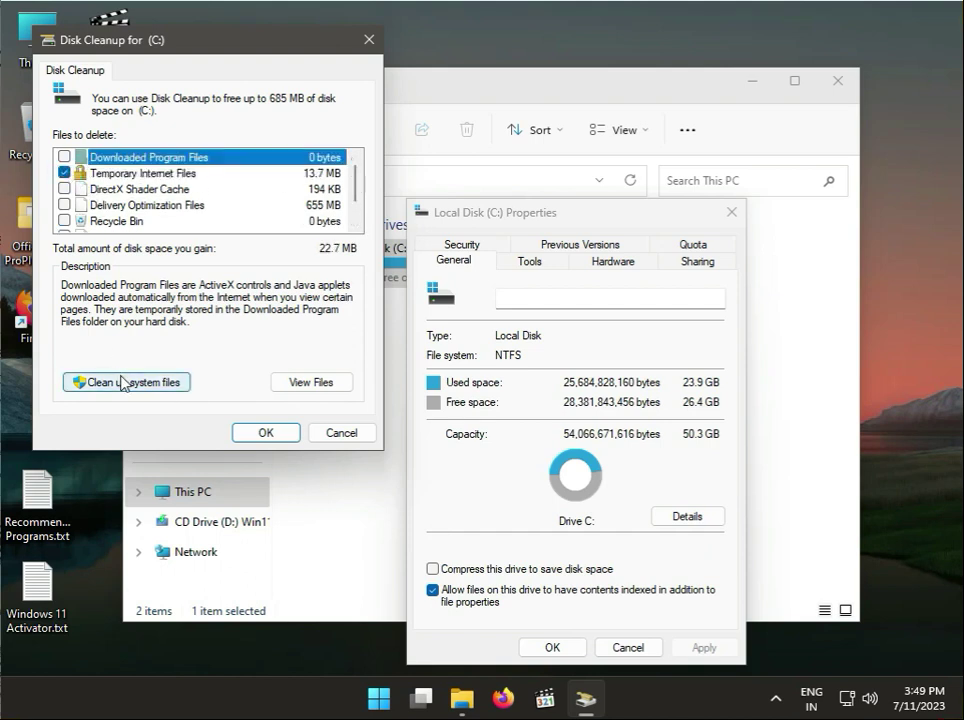
left_click(122, 382)
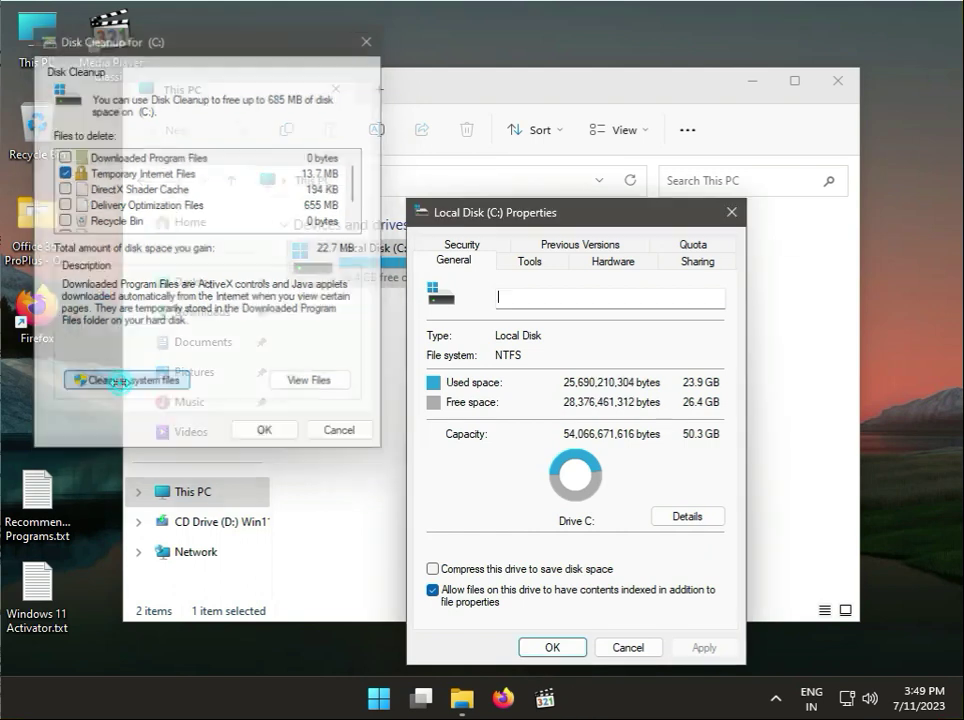
- Dismiss the Local Disk (C:) properties, close File Explorer and cancel Disk Cleanup for C:
left_click(628, 648)
left_click(827, 84)
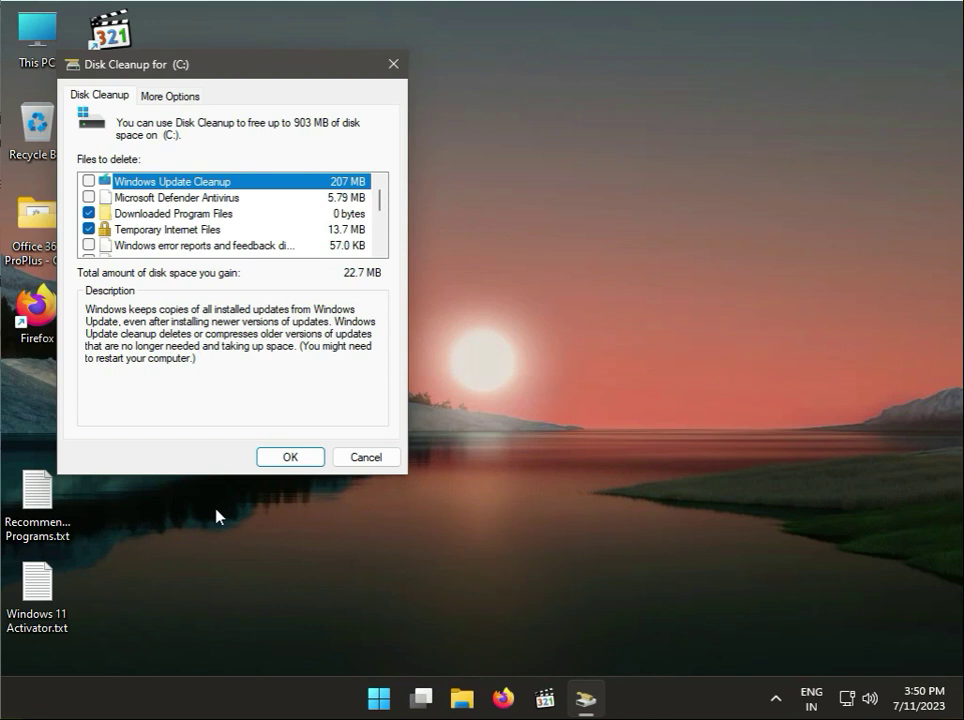
left_click(352, 462)
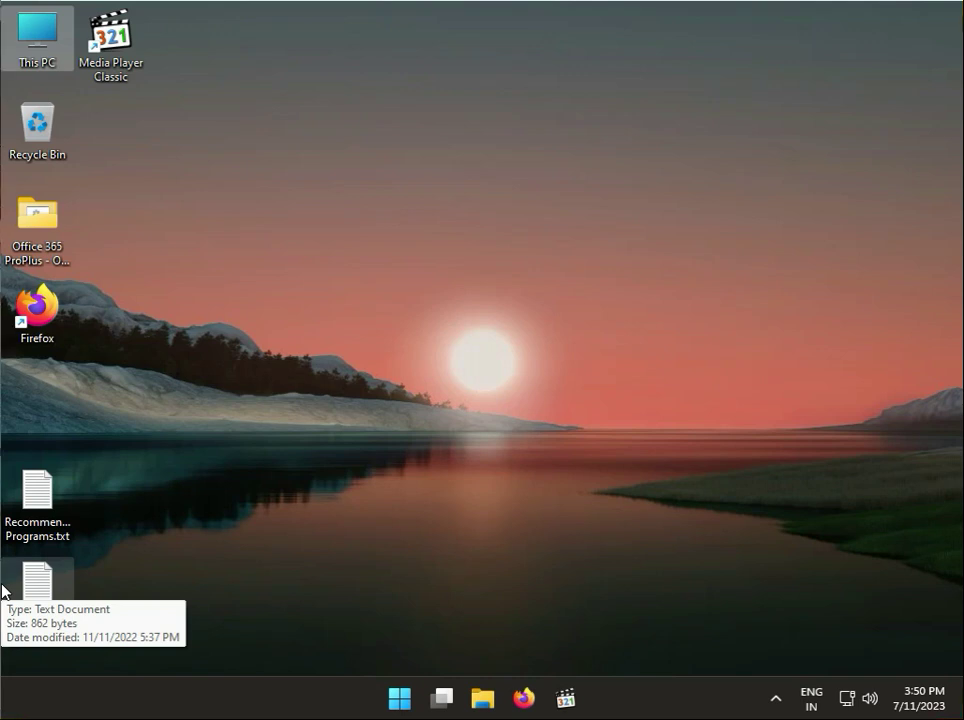
- Open the advanced options of the Mail and Calendar app from the installed apps in Settings
left_click(392, 700)
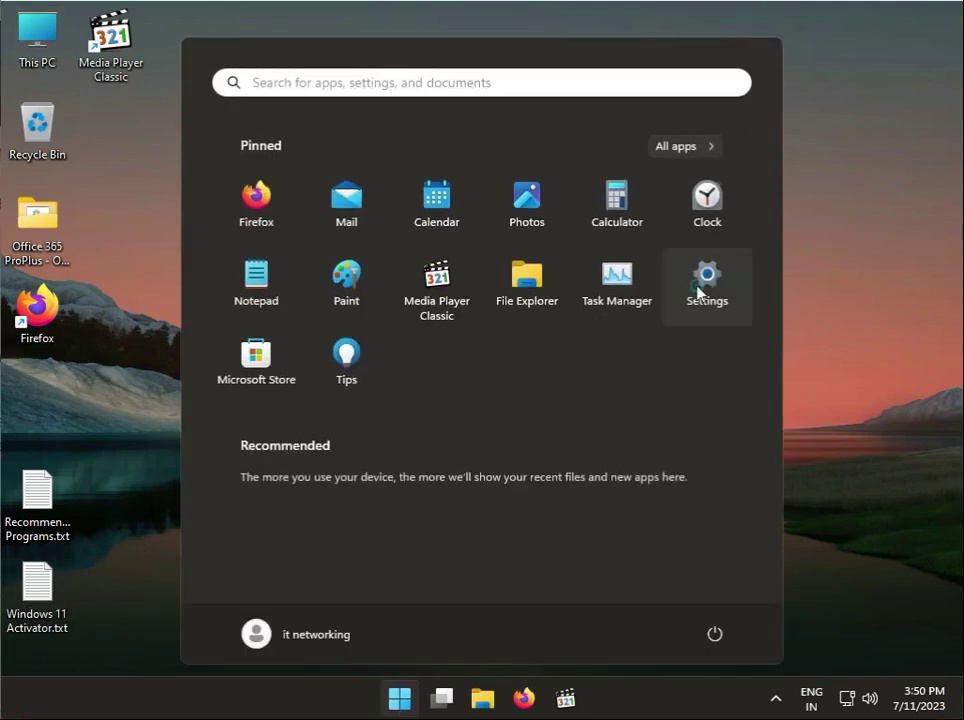
left_click(699, 290)
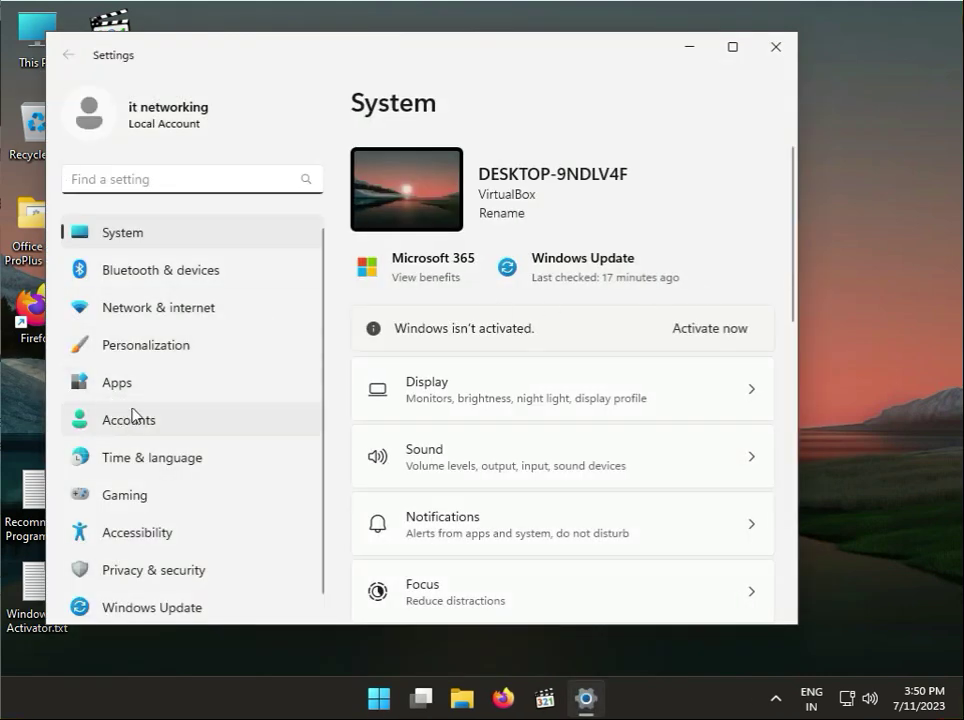
left_click(162, 386)
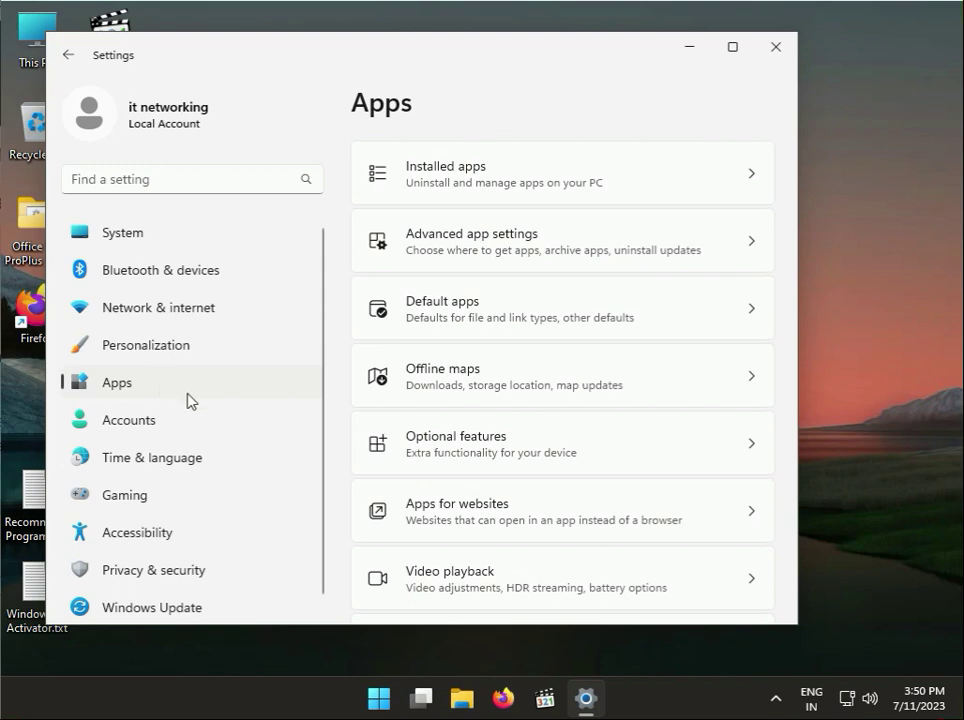
left_click(565, 198)
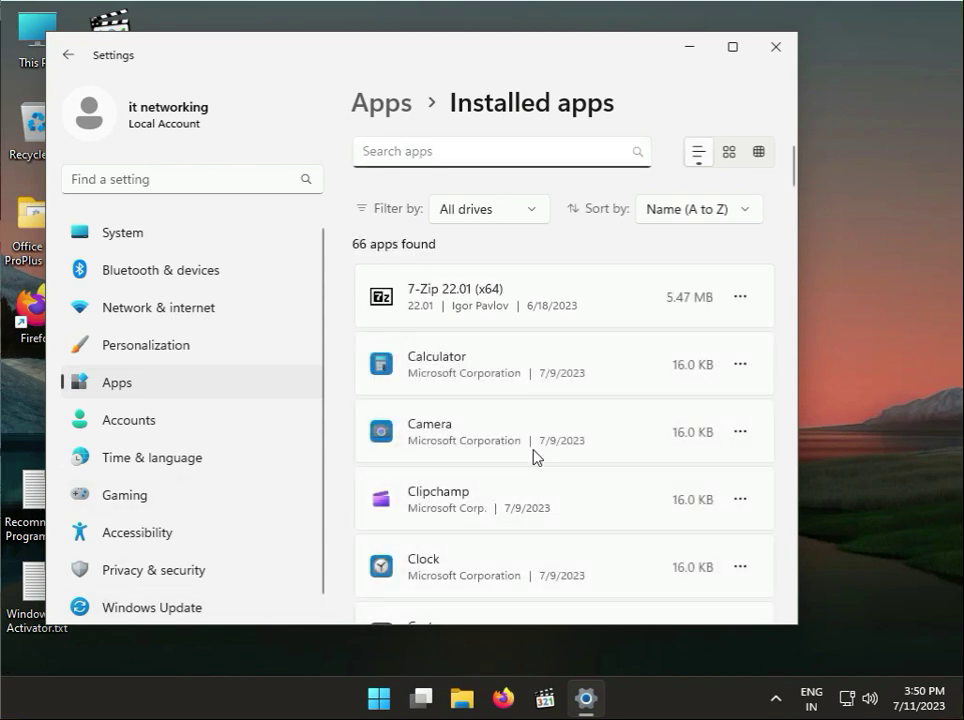
scroll(533, 457, "down", 5)
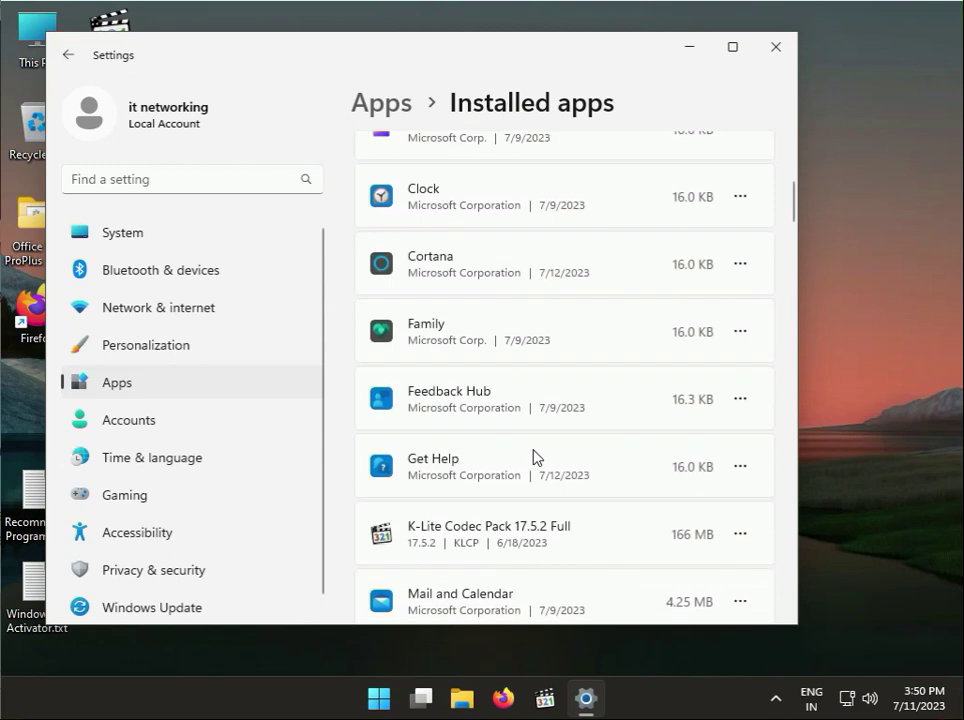
scroll(533, 457, "down", 2)
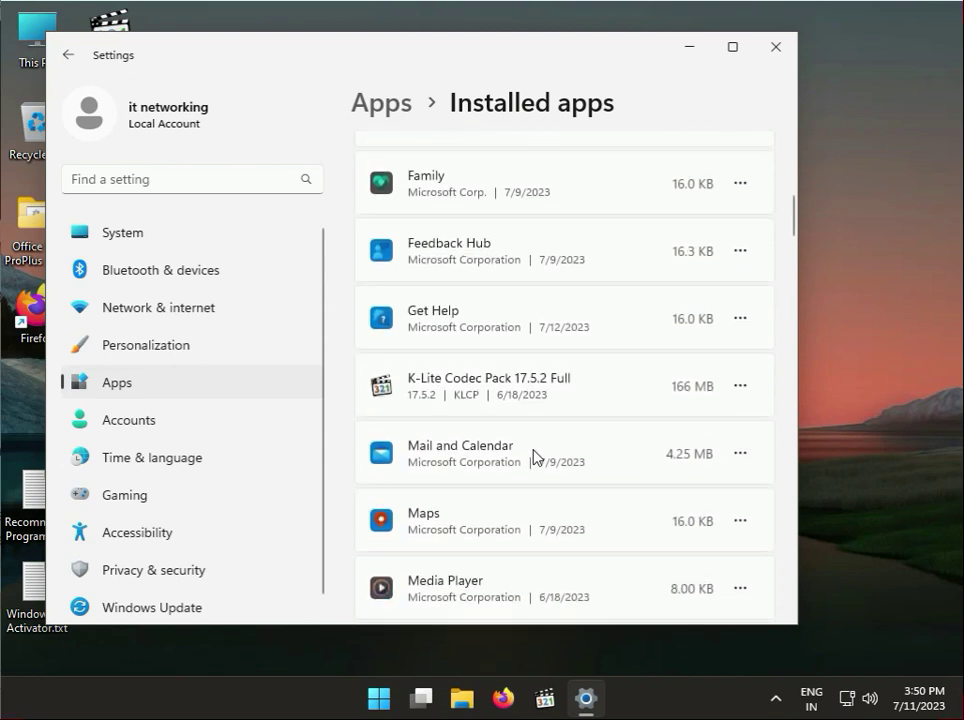
left_click(740, 455)
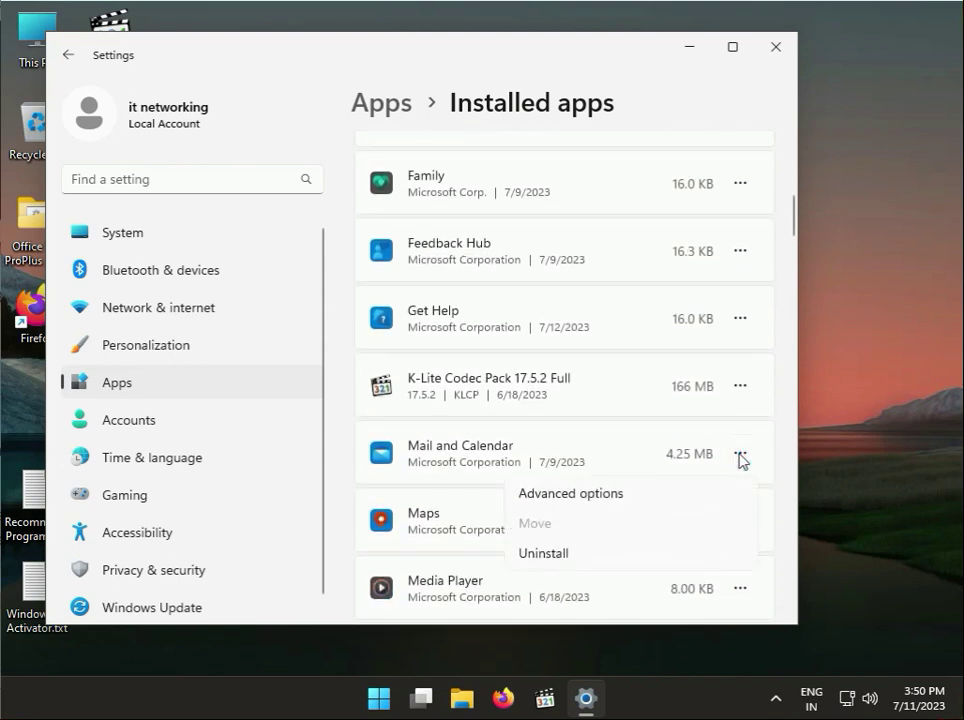
left_click(583, 500)
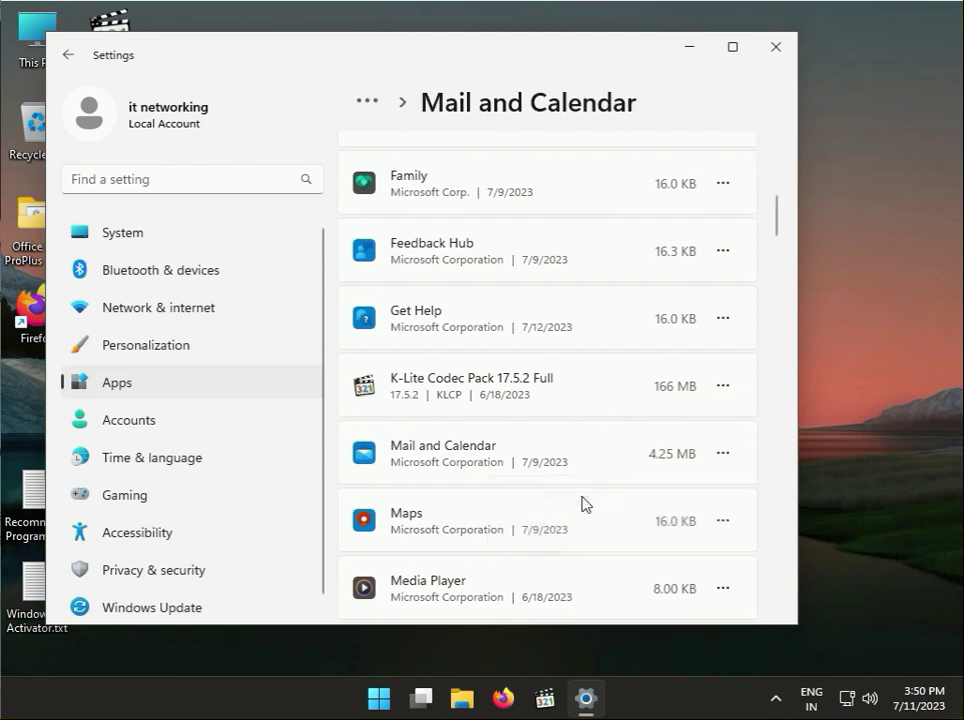
- Repair and reset the Mail and Calendar app, then close Settings
scroll(490, 492, "down", 6)
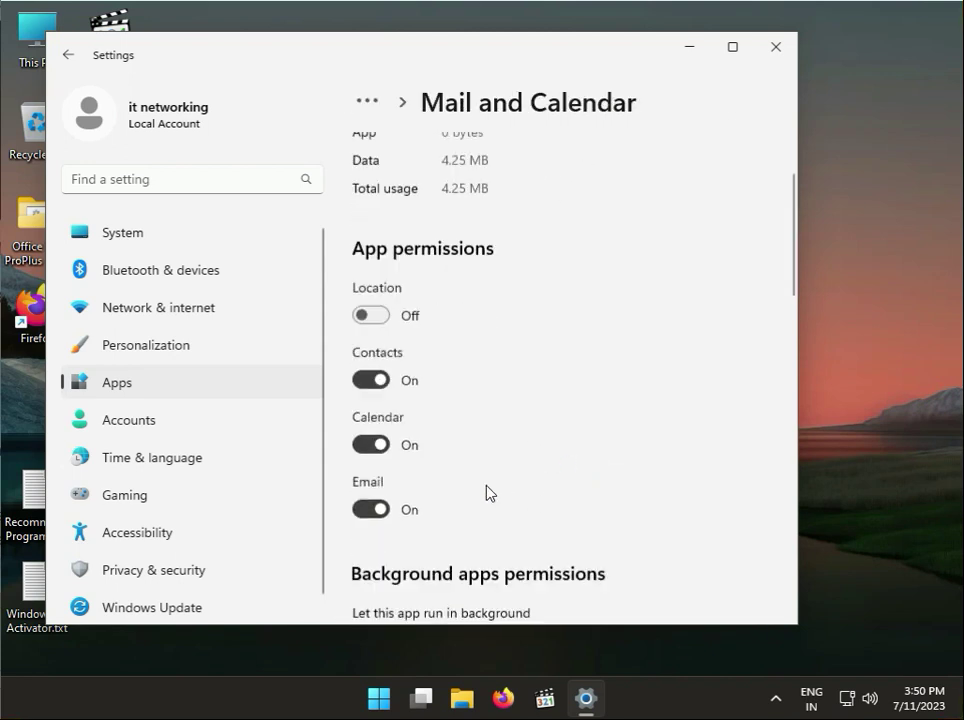
scroll(490, 492, "down", 5)
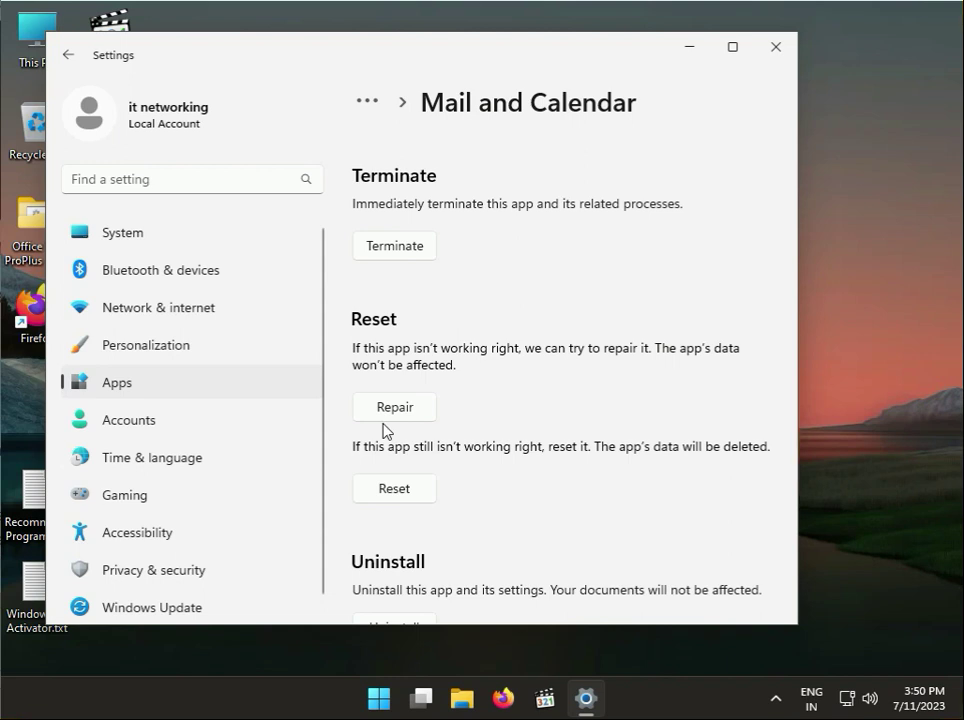
left_click(387, 414)
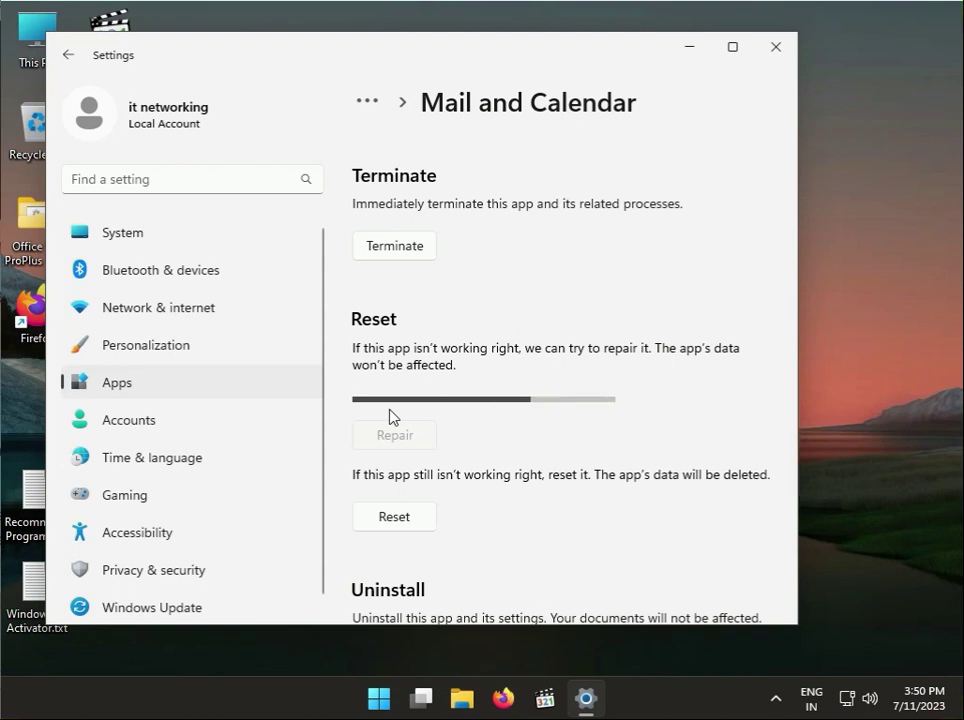
left_click(389, 488)
left_click(479, 440)
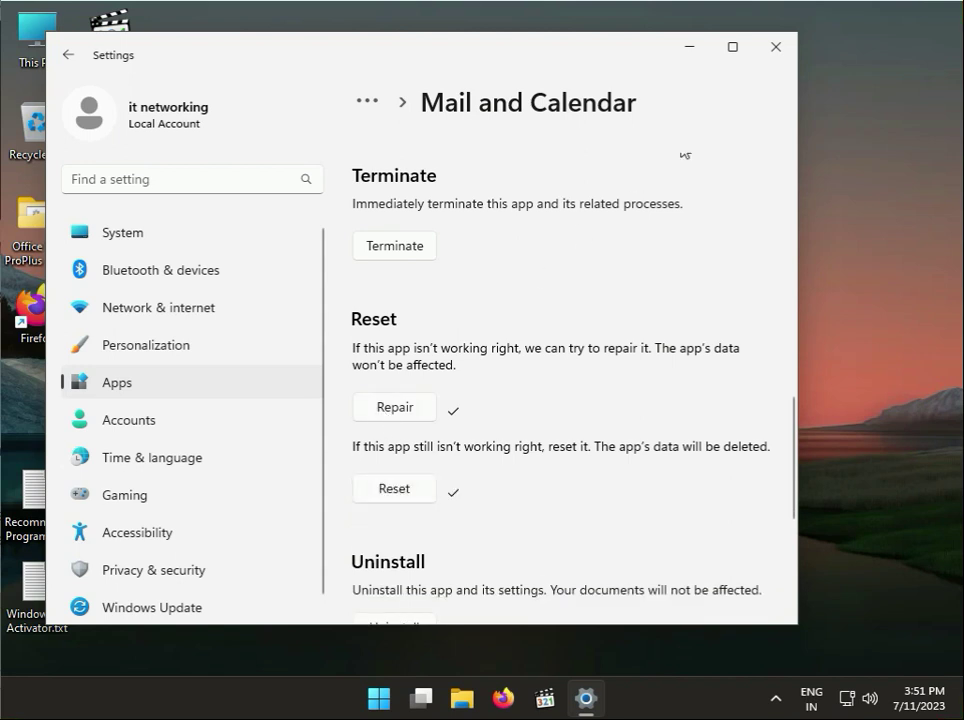
left_click(773, 50)
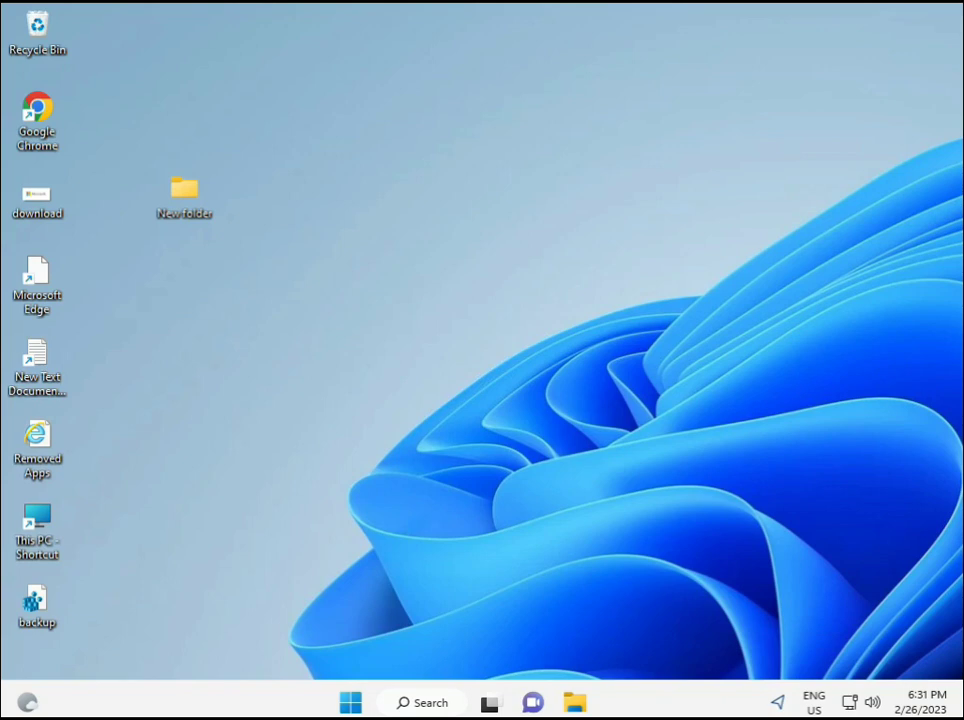
- Search for "cmd" and launch Command Prompt as administrator, allowing it to make changes to the device
left_click(350, 703)
type("cmd")
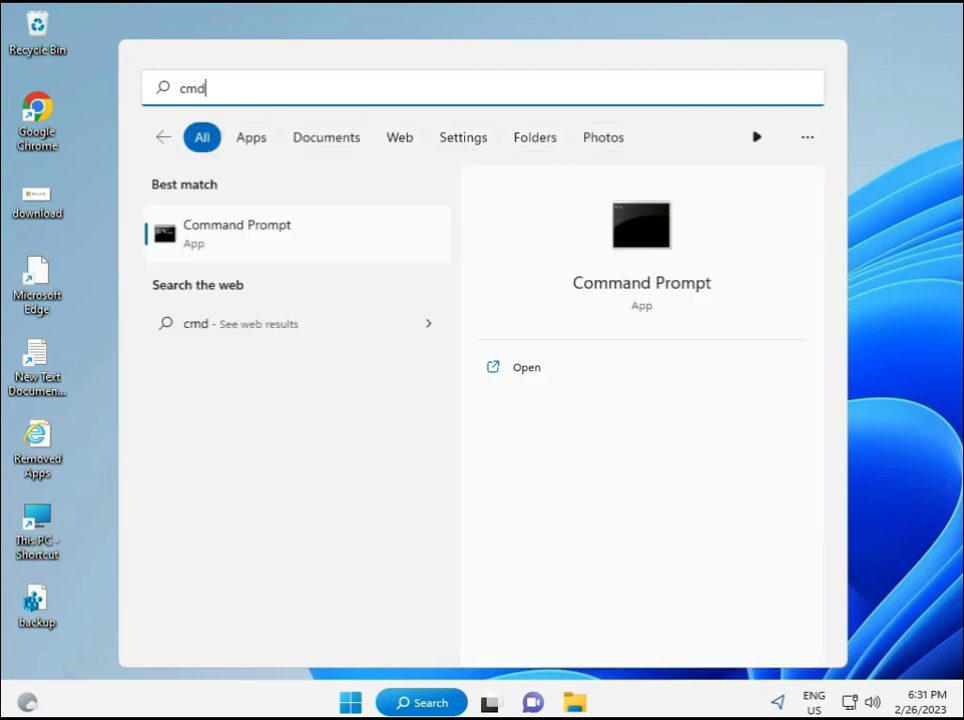
left_click(214, 234)
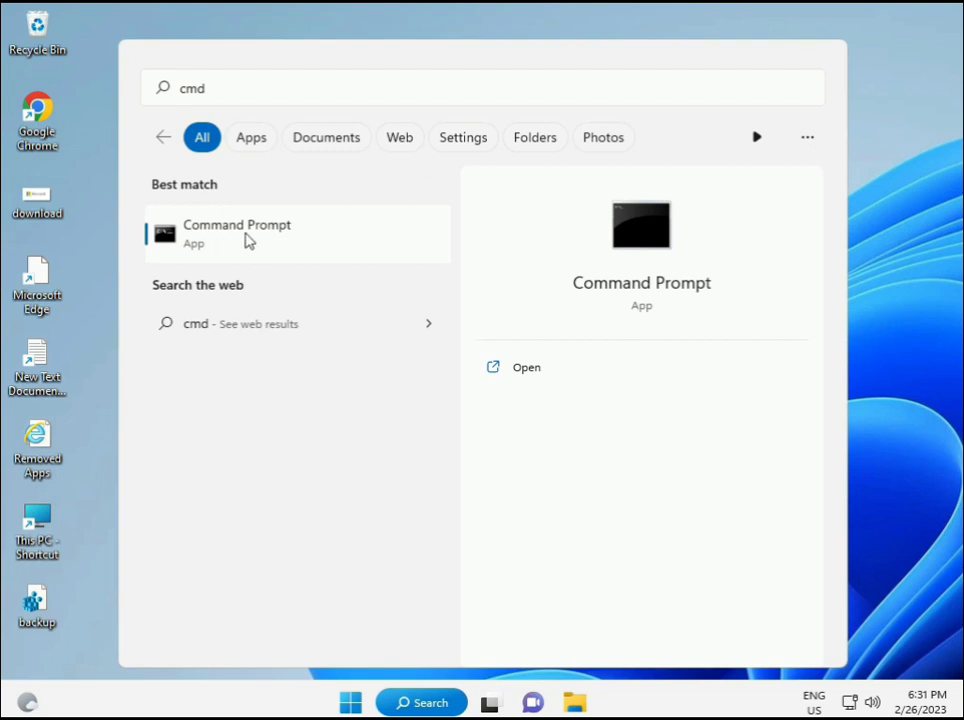
right_click(248, 240)
key("Escape")
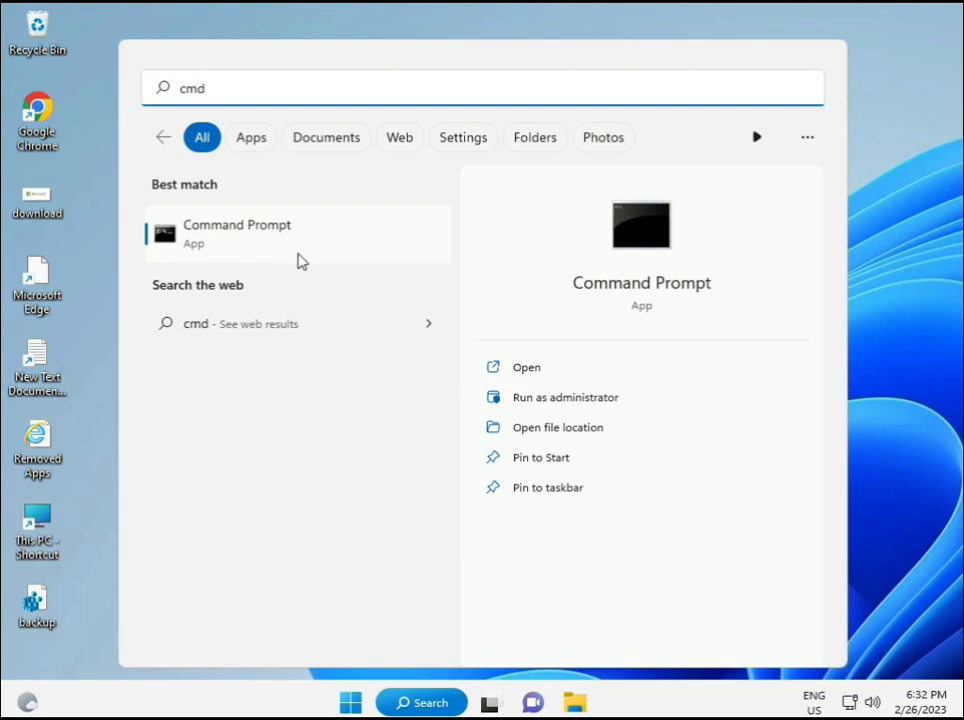
key("ctrl+shift+Return")
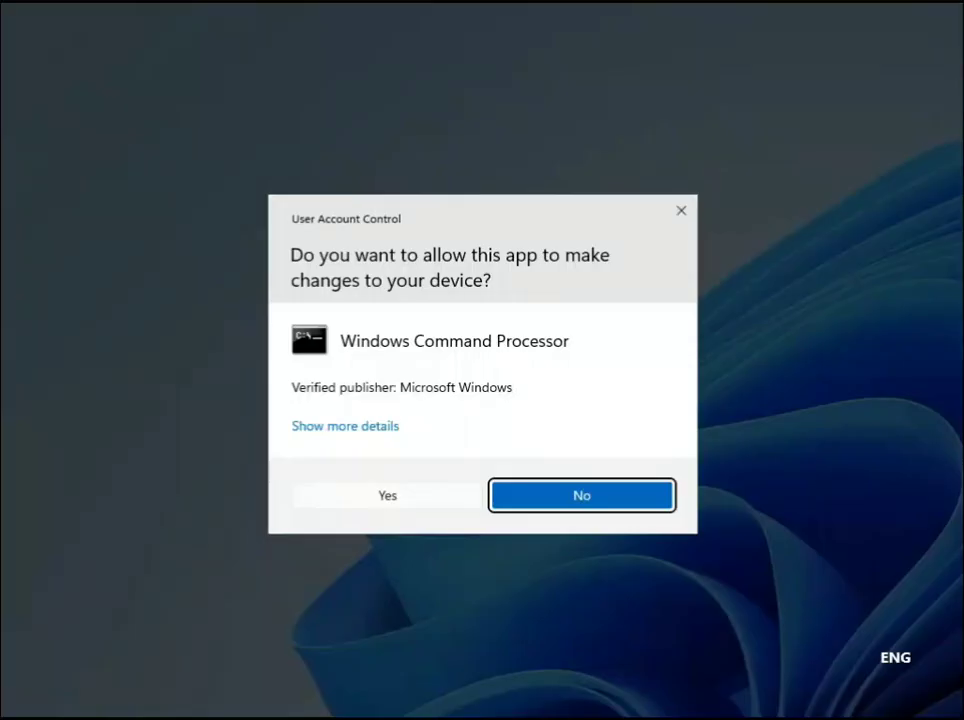
left_click(392, 494)
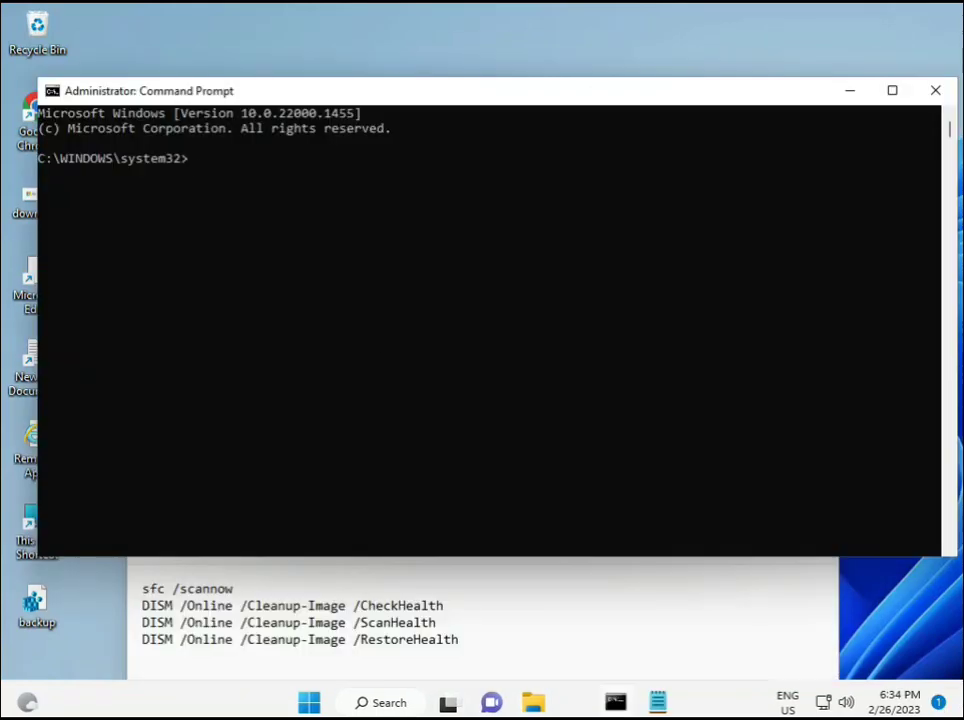
- Run a system file scan with the command sfc /scannow
left_click(247, 212)
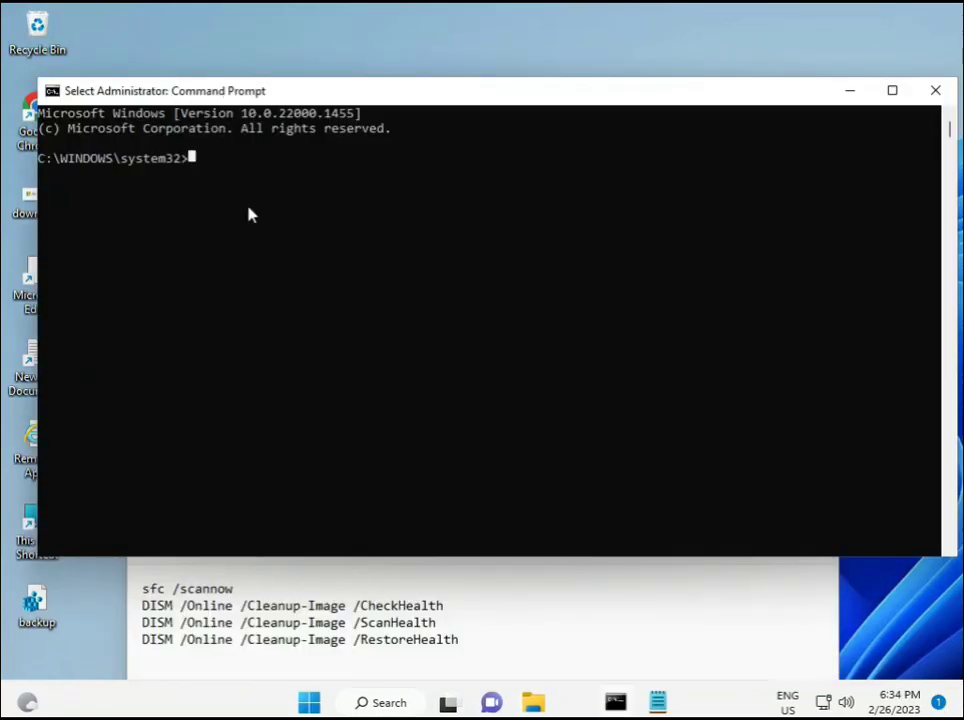
type("sca")
key("BackSpace")
key("BackSpace")
key("BackSpace")
type("sfc ")
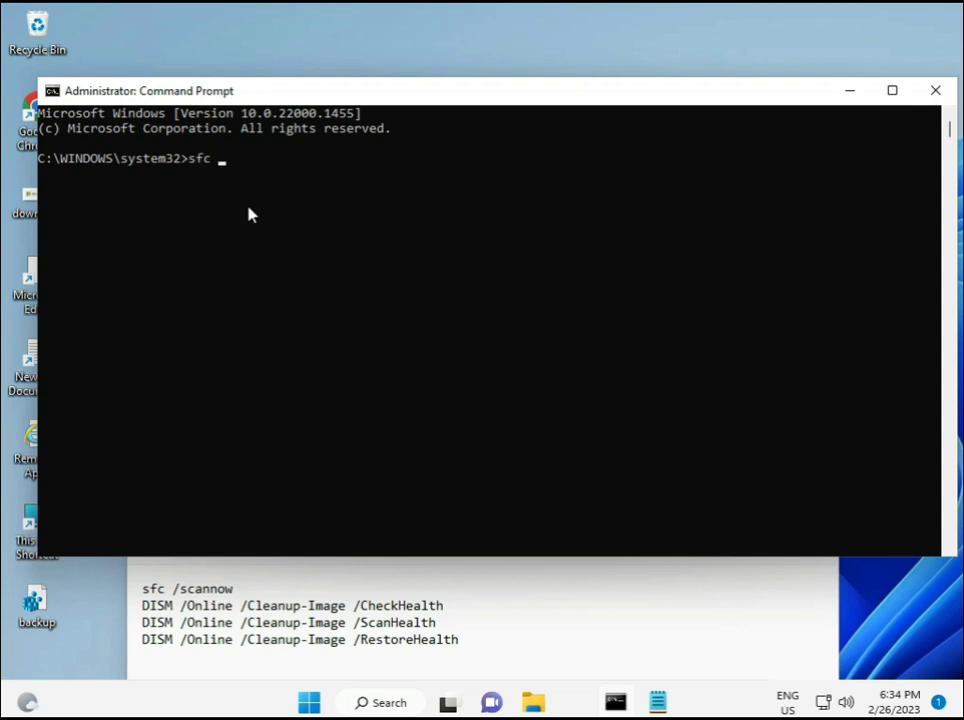
type("/scannow")
key("Return")
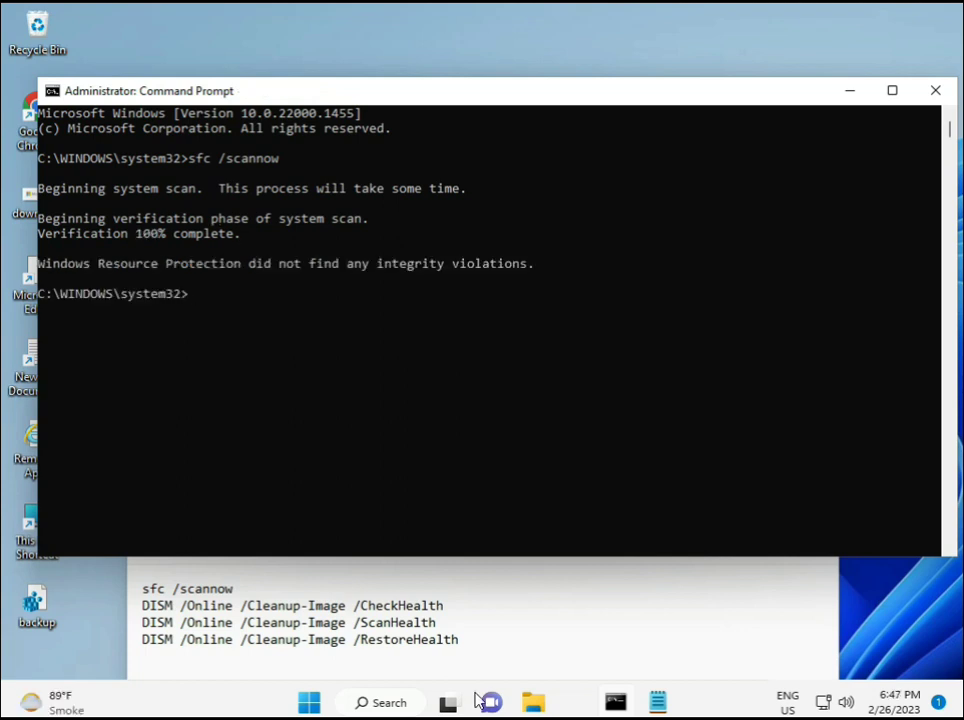
- Copy DISM /Online /Cleanup-Image /CheckHealth from the Notepad document and run it in Command Prompt
left_click_drag(142, 605, 454, 607)
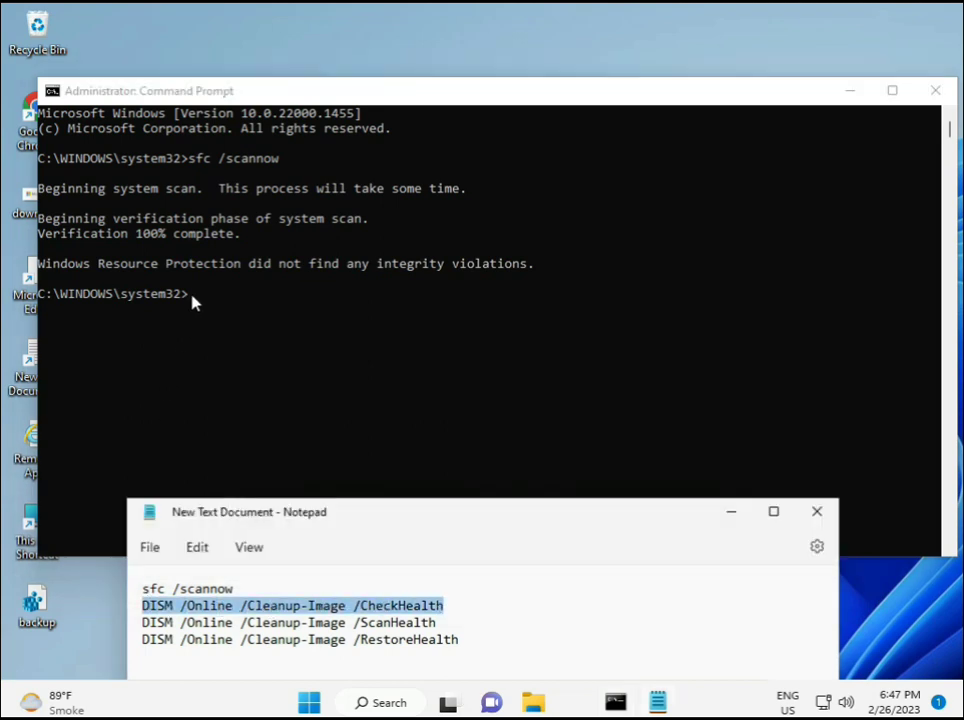
right_click(258, 608)
left_click(306, 314)
left_click(191, 301)
left_click(192, 297)
key("Escape")
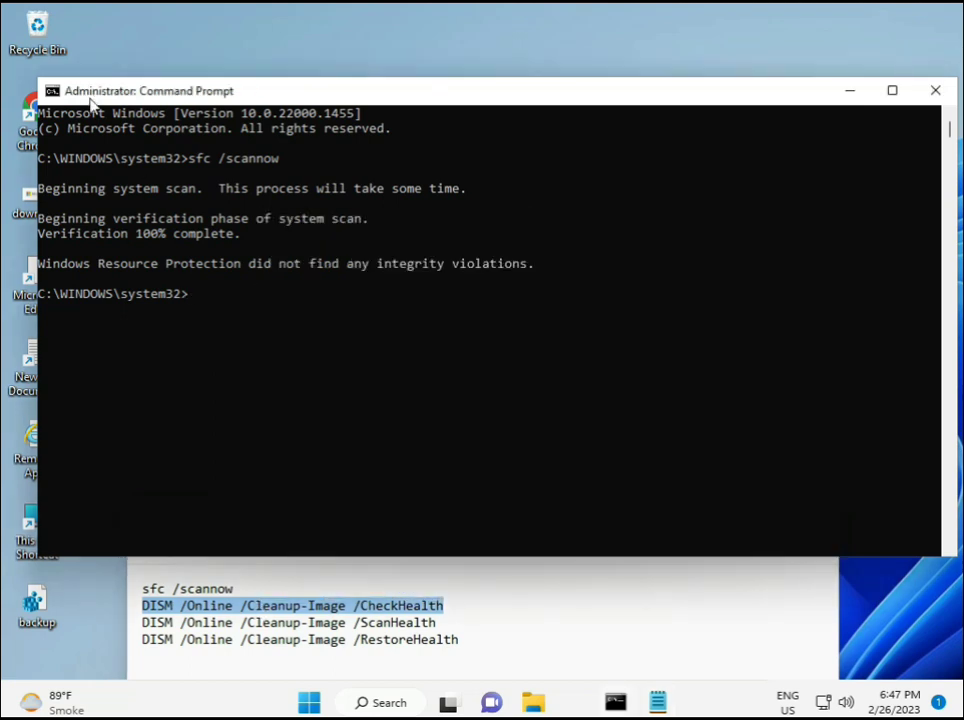
right_click(80, 92)
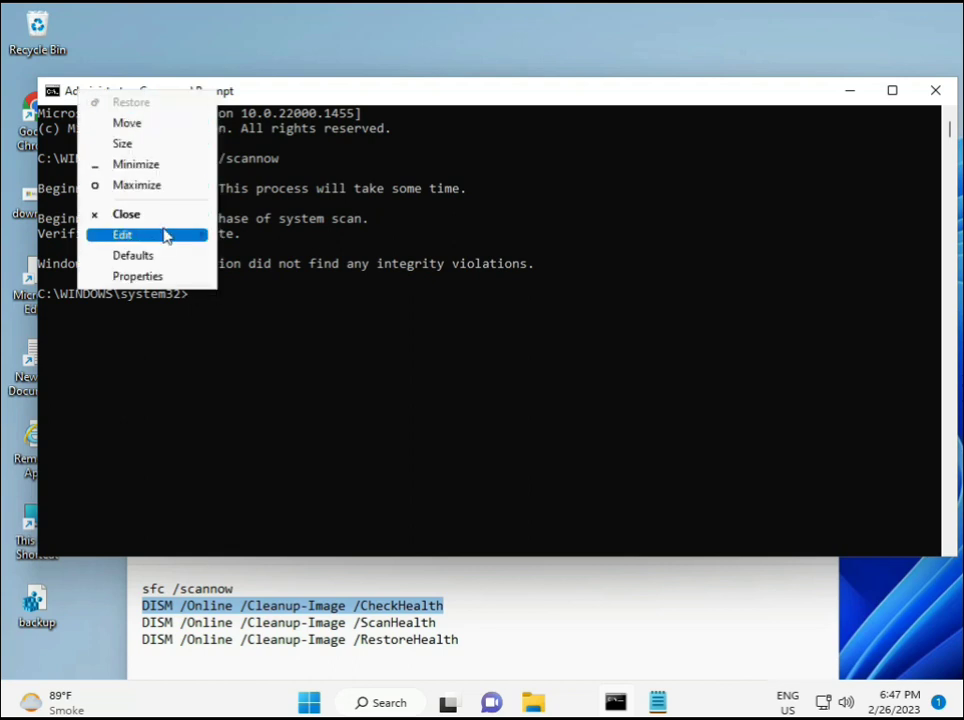
mouse_move(200, 237)
left_click(258, 277)
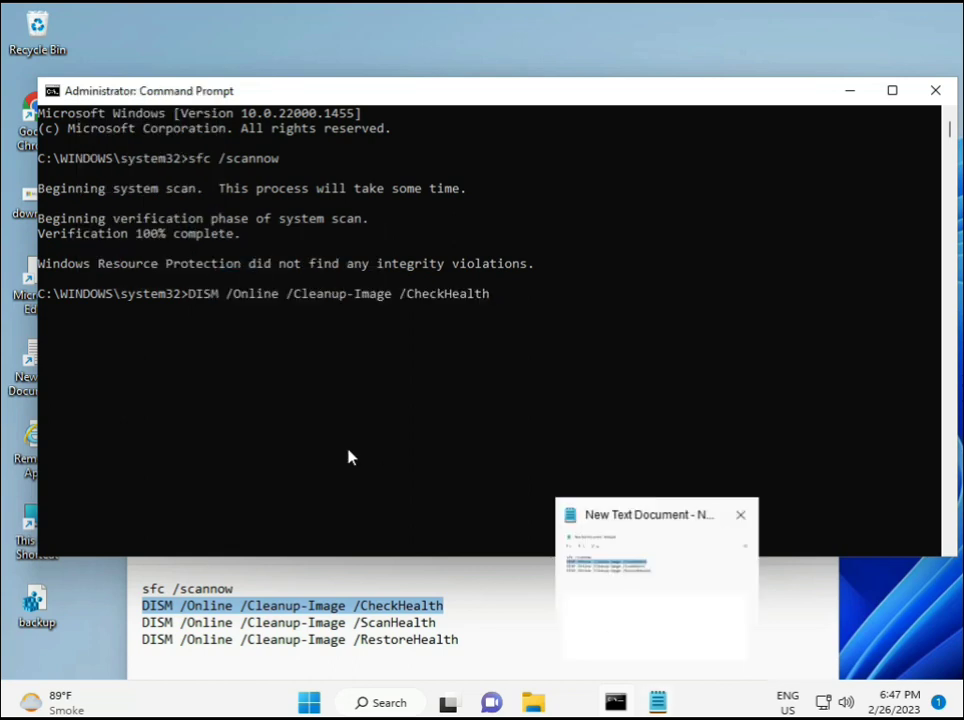
left_click(190, 297)
key("Escape")
key("Return")
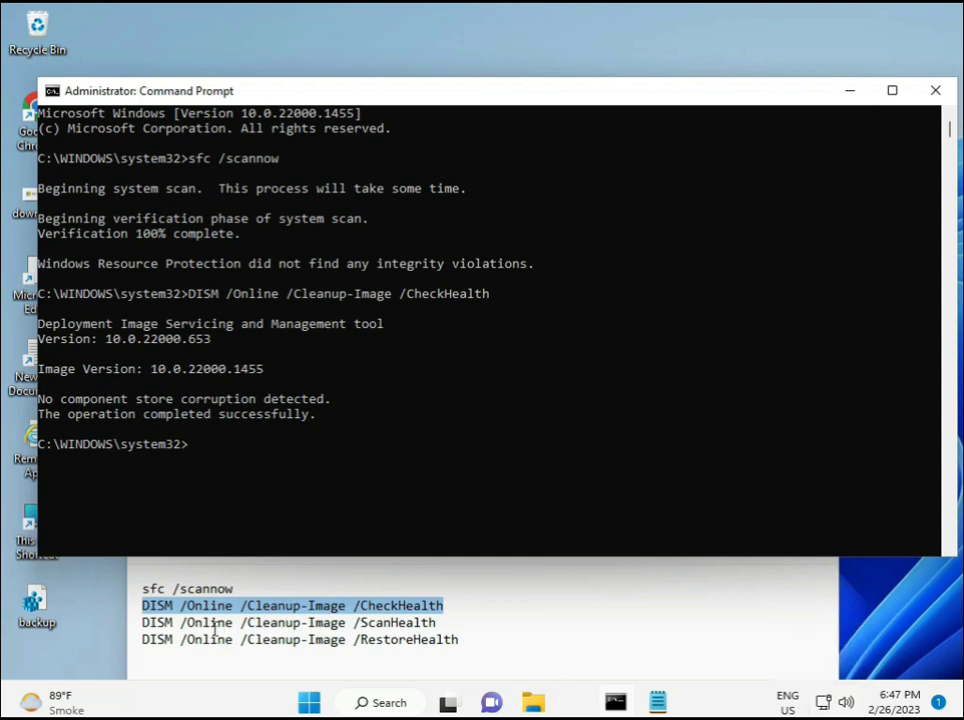
- Copy DISM /Online /Cleanup-Image /ScanHealth from the Notepad document and run it in Command Prompt
left_click_drag(142, 622, 466, 617)
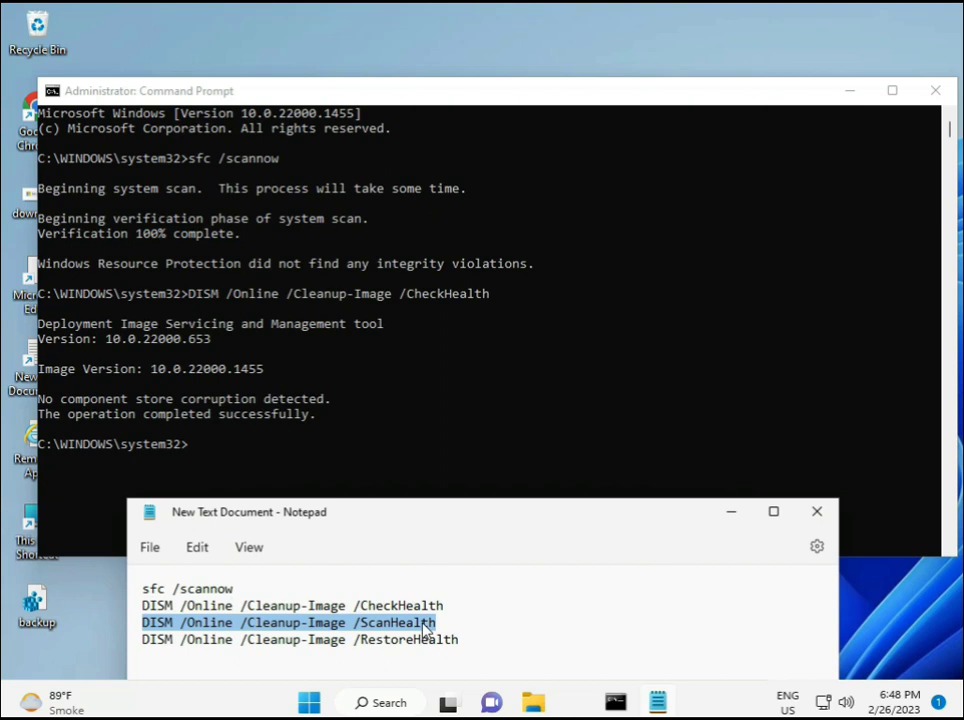
right_click(427, 625)
left_click(469, 346)
left_click(200, 453)
left_click(194, 452)
right_click(195, 453)
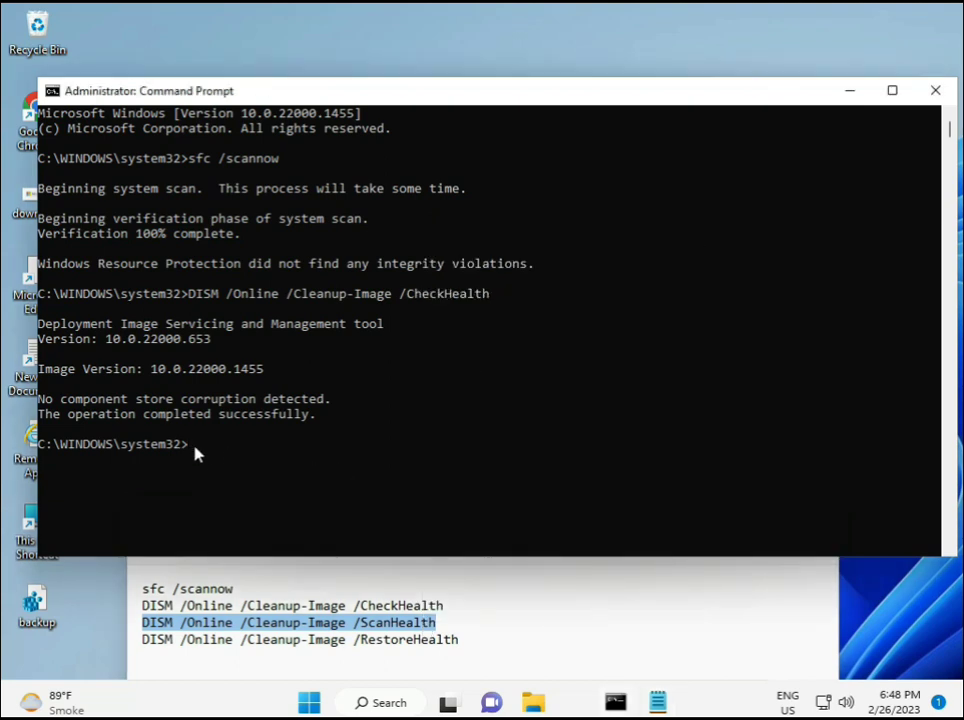
right_click(195, 453)
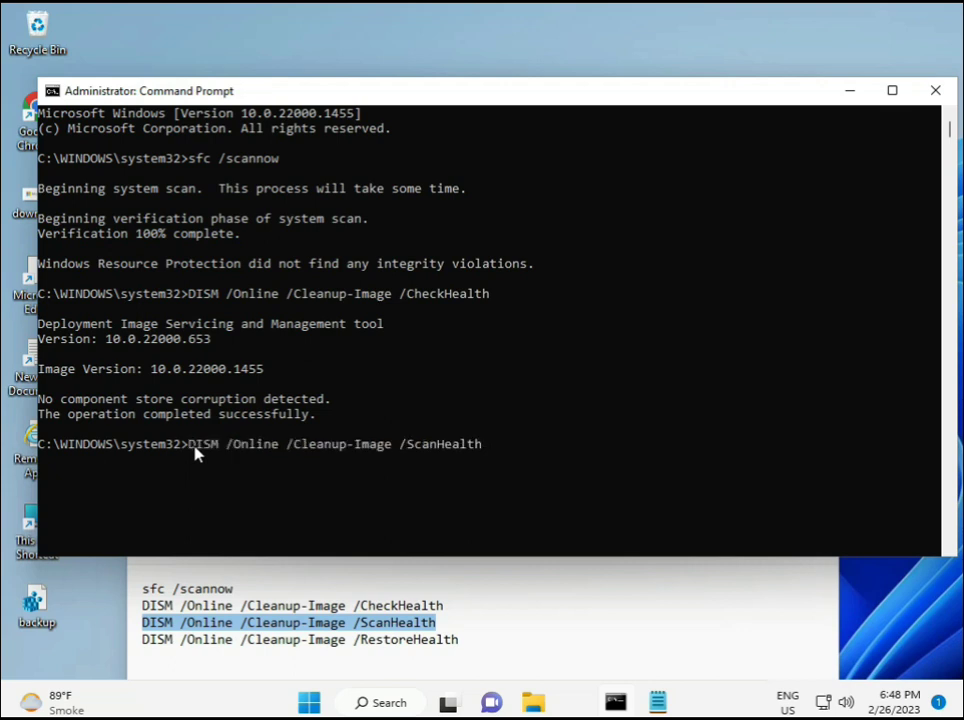
key("Return")
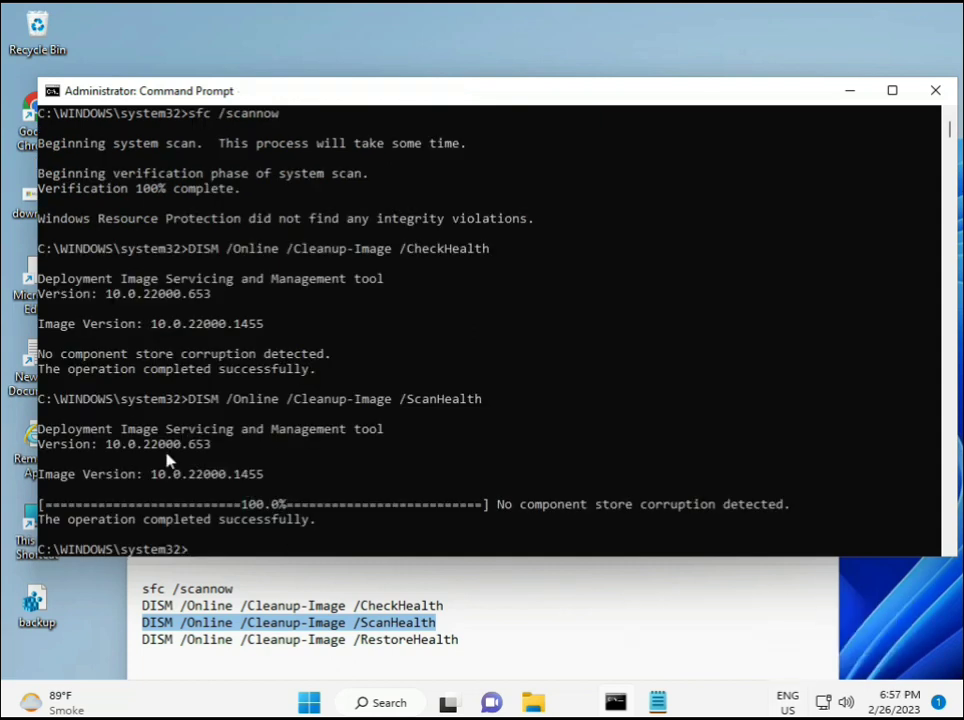
- Copy DISM /Online /Cleanup-Image /RestoreHealth from the Notepad document and paste it at the Command Prompt
left_click_drag(215, 522, 310, 519)
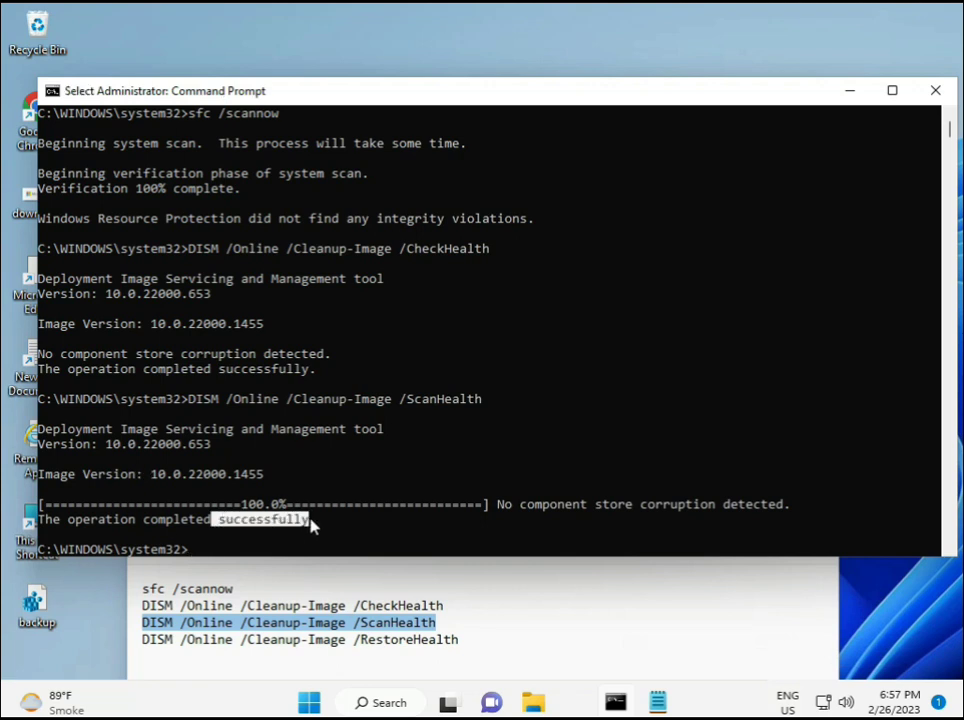
left_click(232, 640)
triple_click(232, 642)
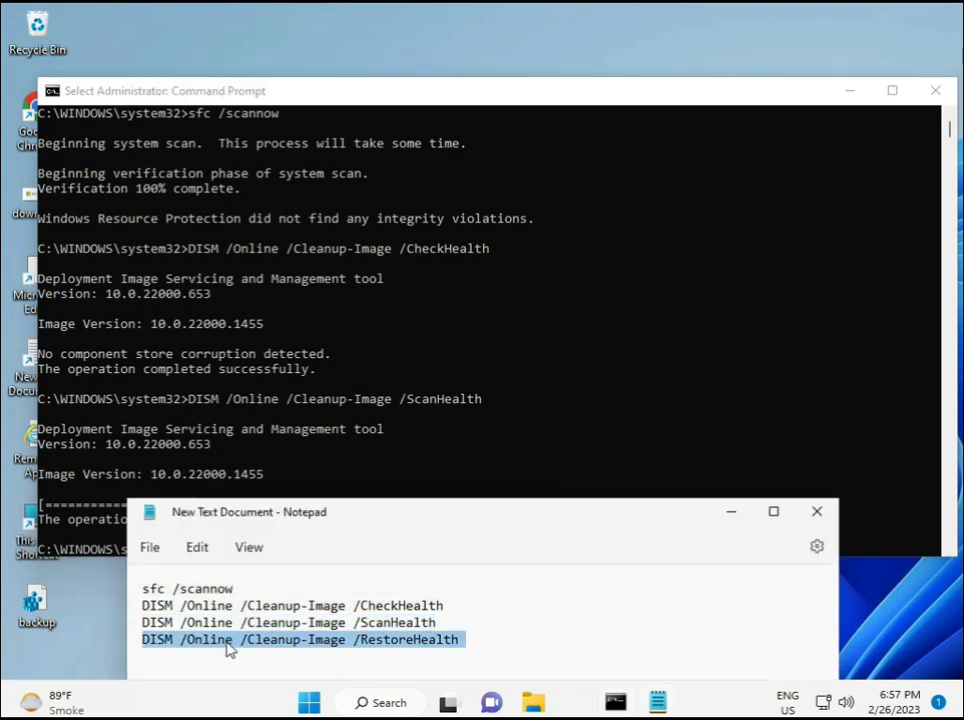
right_click(228, 650)
left_click(291, 378)
left_click(230, 494)
right_click(189, 555)
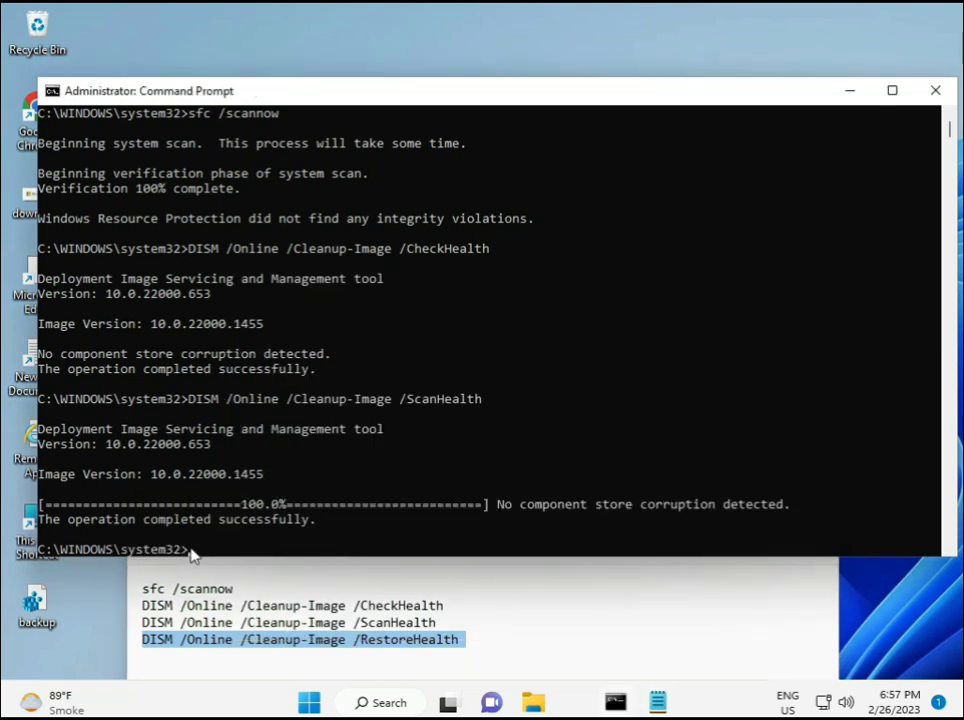
left_click(189, 555)
right_click(189, 555)
left_click(189, 555)
right_click(189, 555)
right_click(189, 555)
- Run the pasted DISM RestoreHealth command to repair the Windows image
scroll(590, 454, "down", 9)
scroll(566, 469, "up", 7)
scroll(468, 410, "up", 2)
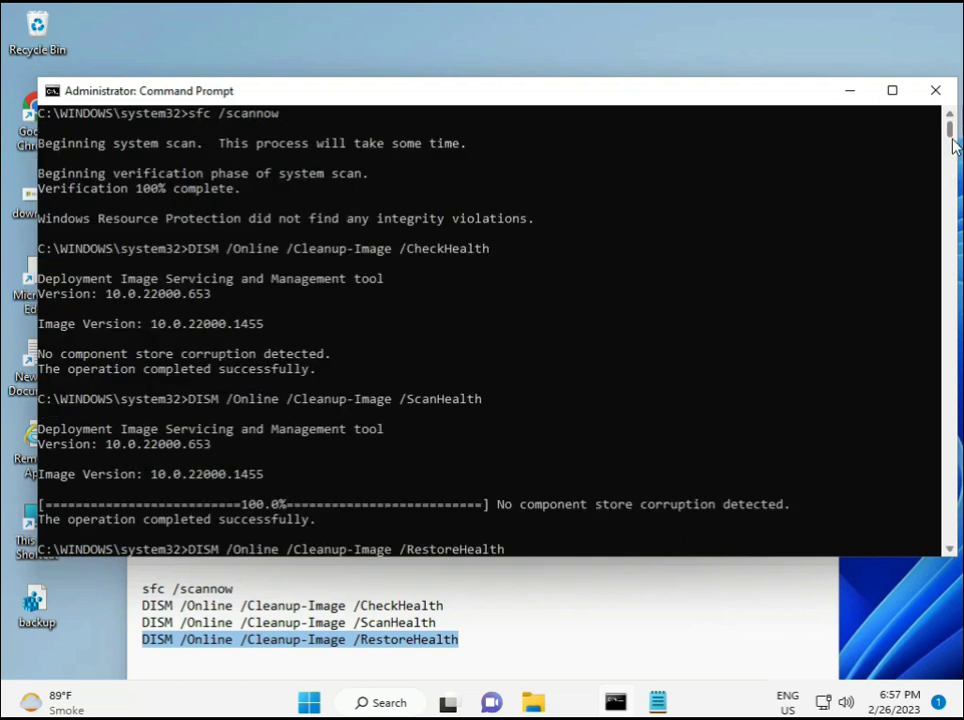
left_click(952, 143)
scroll(952, 143, "up", 3)
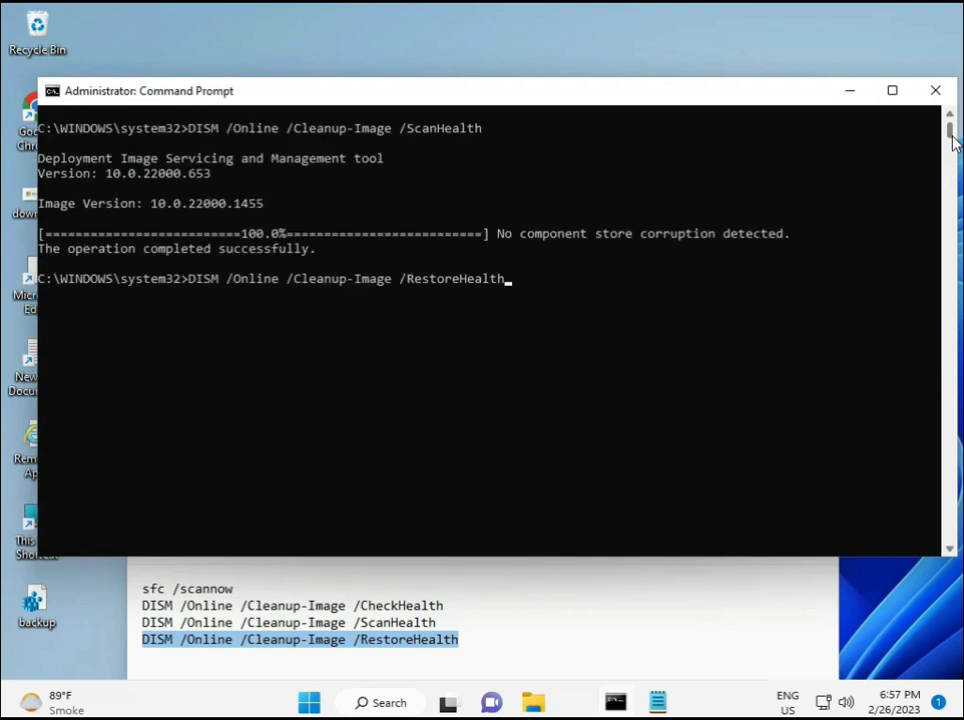
left_click(190, 278)
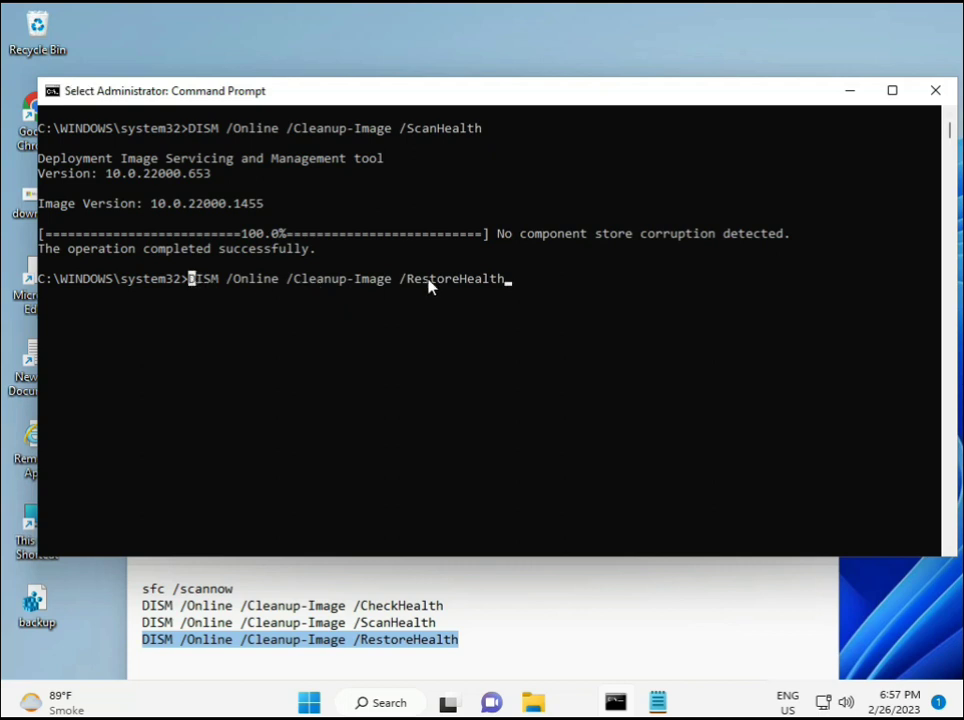
key("Escape")
key("Return")
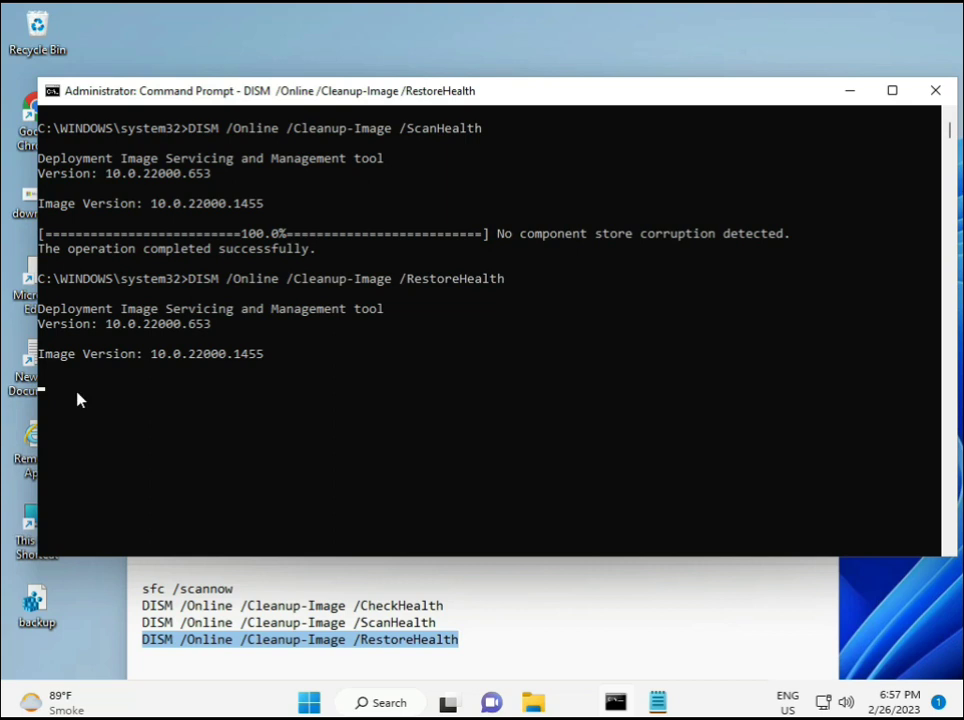
key("super+space")
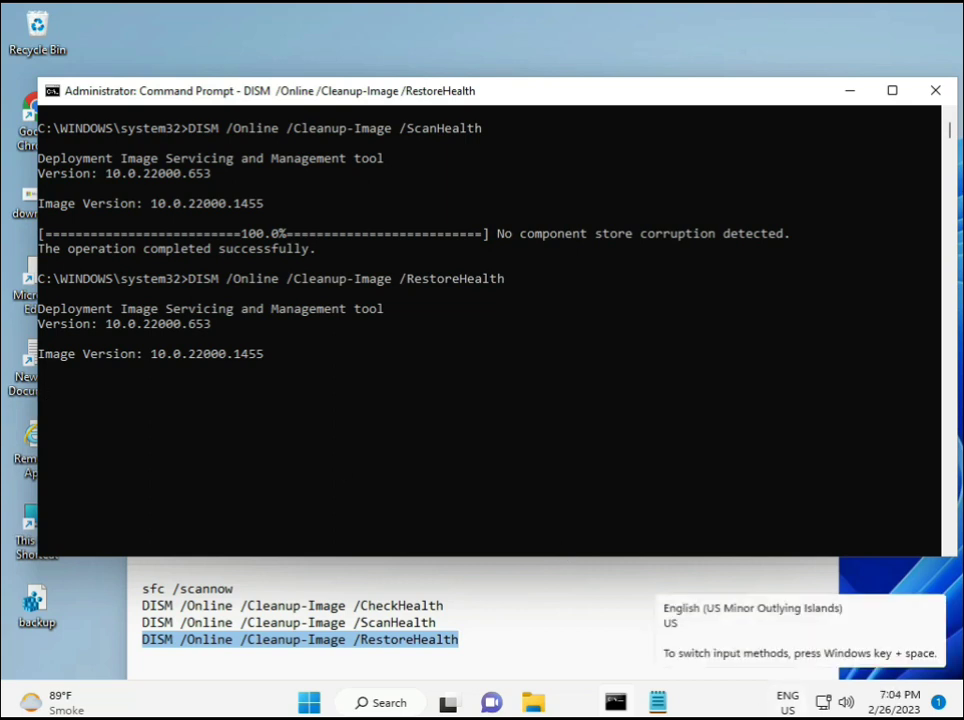